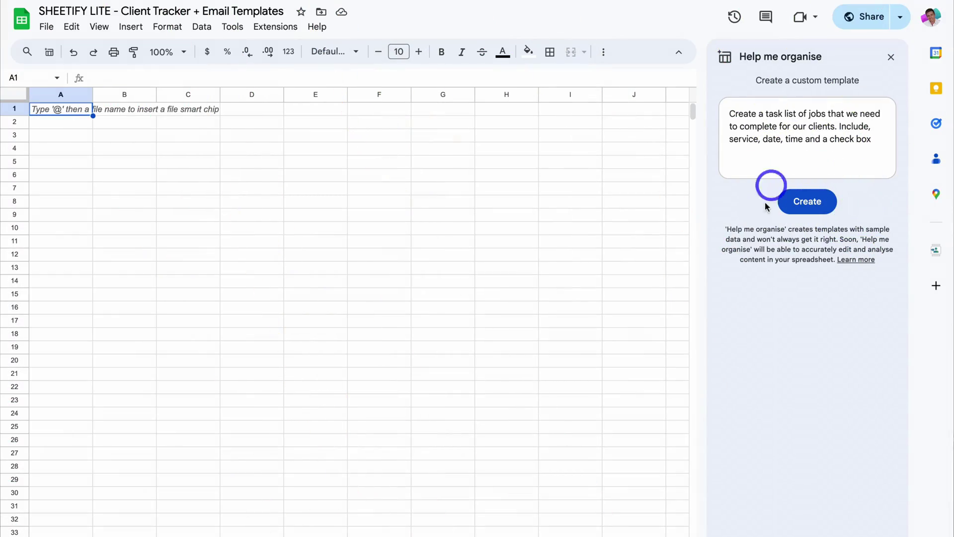
# Generate the client task table from the prompt and scroll right to review its columns
pyautogui.click(810, 209)
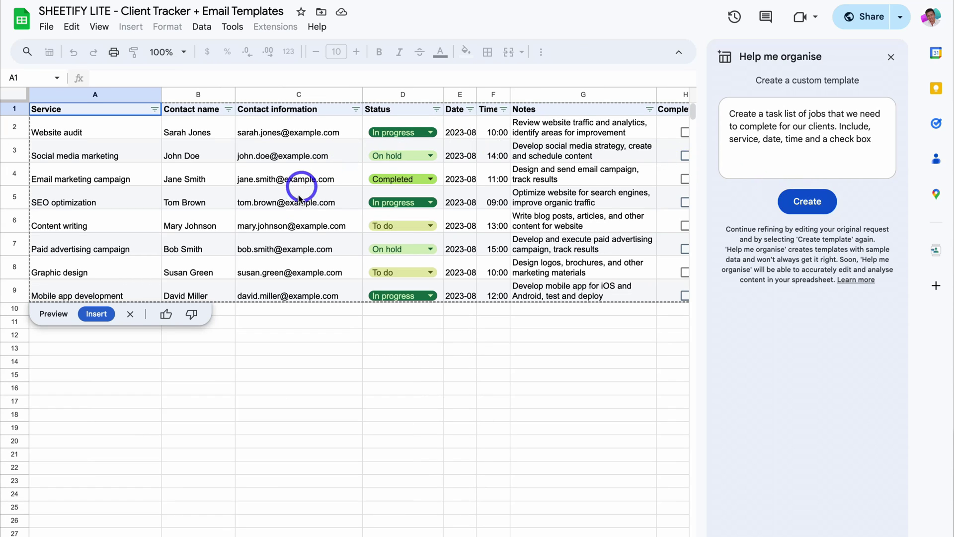
pyautogui.hscroll(5, 429, 198)
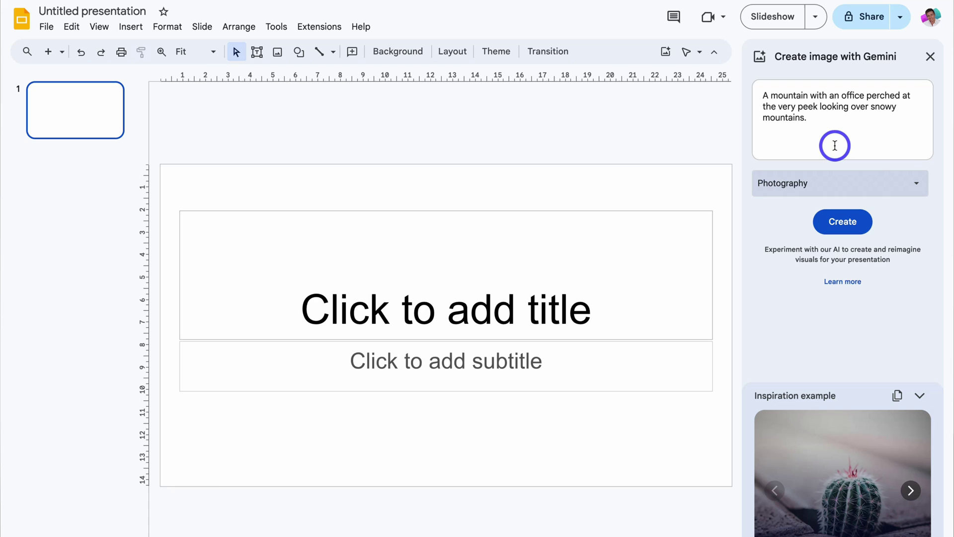
# Create Photography-style Gemini images of an office on a snowy mountain peak
pyautogui.click(853, 222)
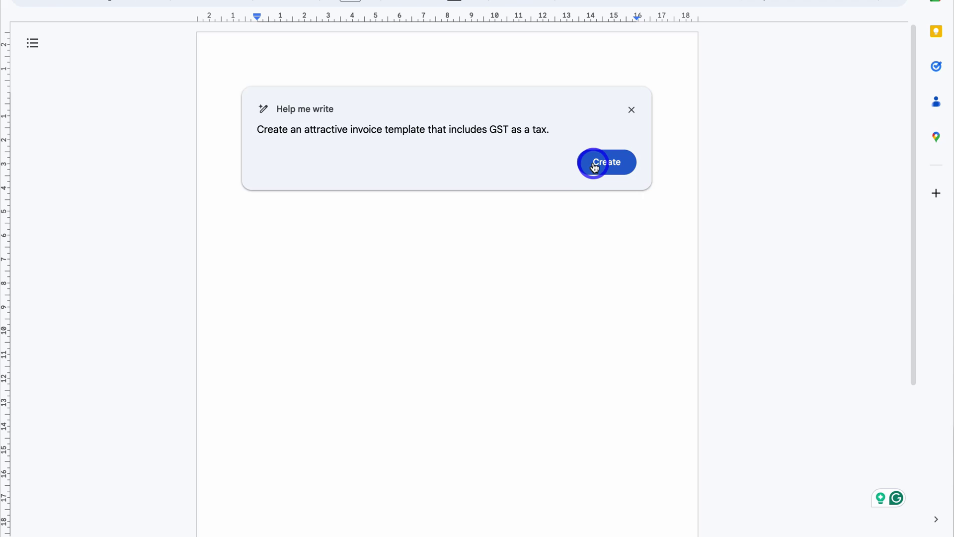
pyautogui.click(594, 168)
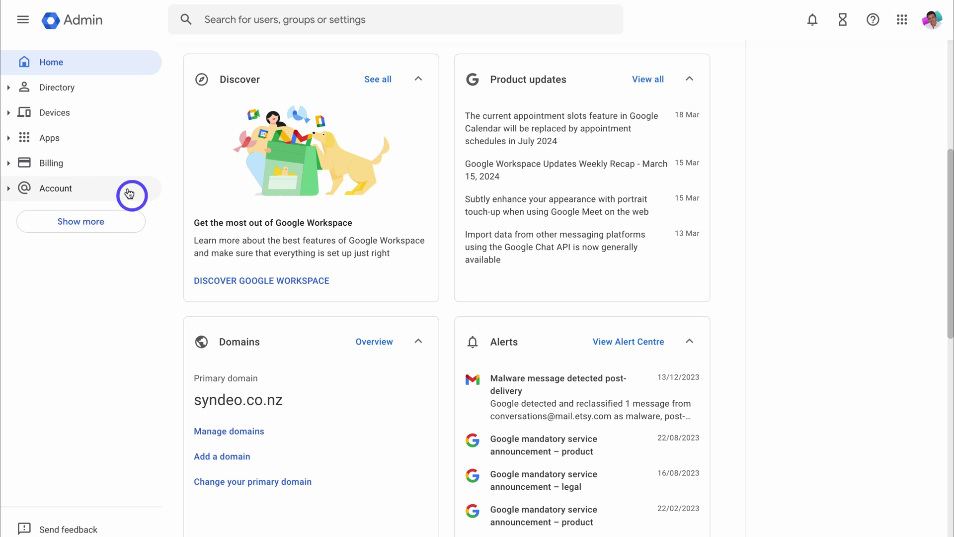
# Show the Gemini for Google Workspace add-ons under Billing > Get more services
pyautogui.click(103, 167)
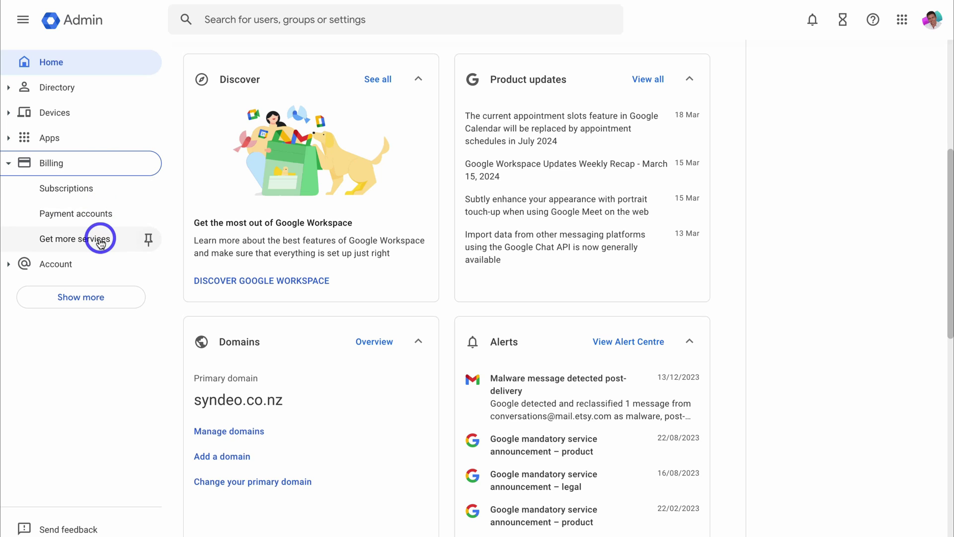
pyautogui.click(126, 243)
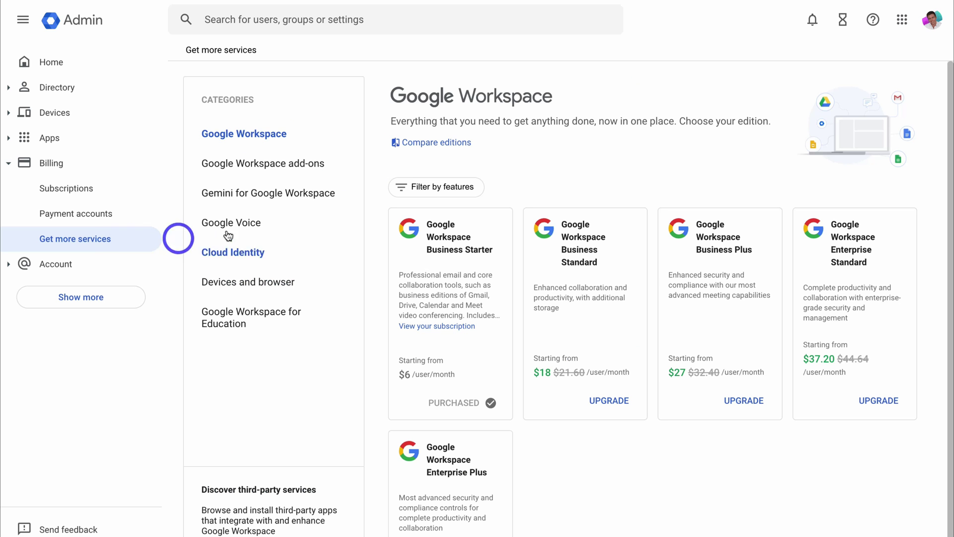
pyautogui.click(343, 198)
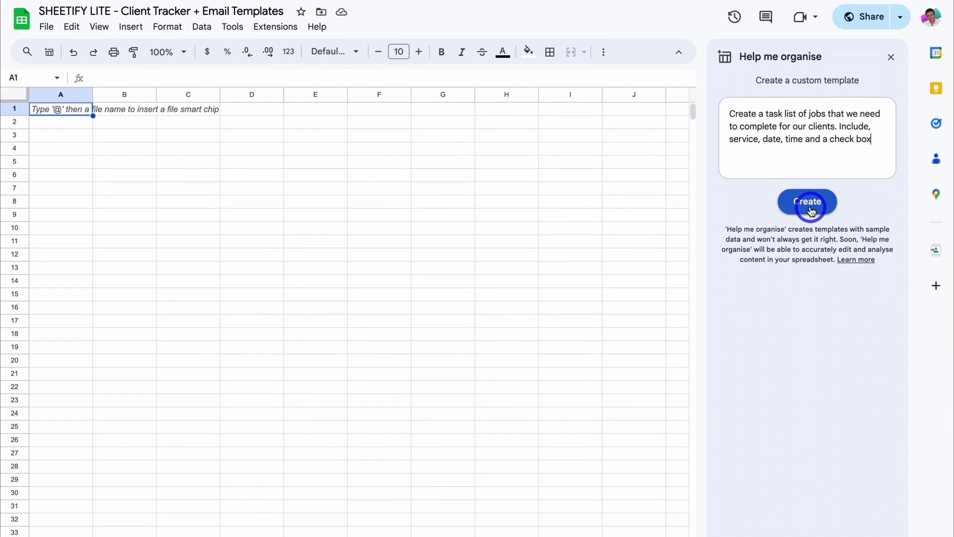
pyautogui.click(810, 208)
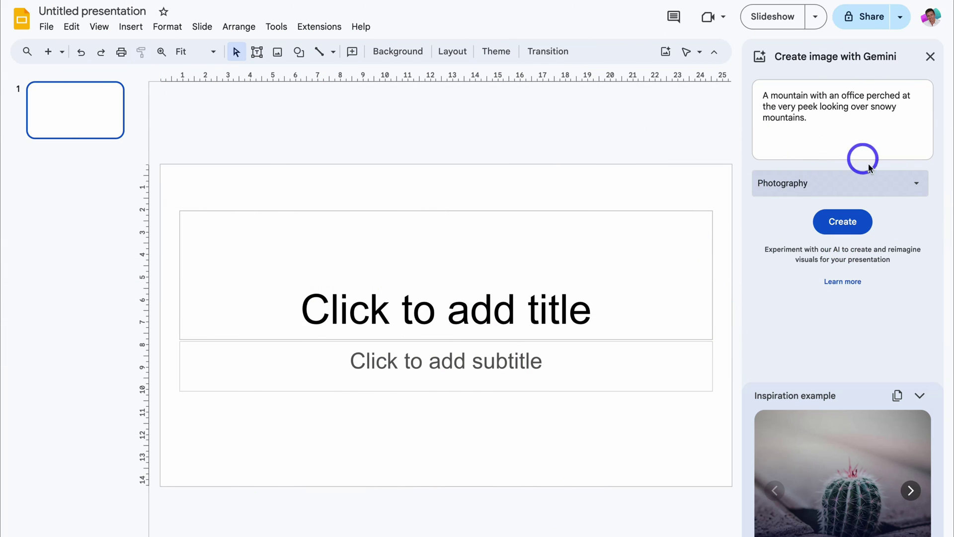
# Create images of the snowy mountain-top office from the Photography-style prompt
pyautogui.click(838, 227)
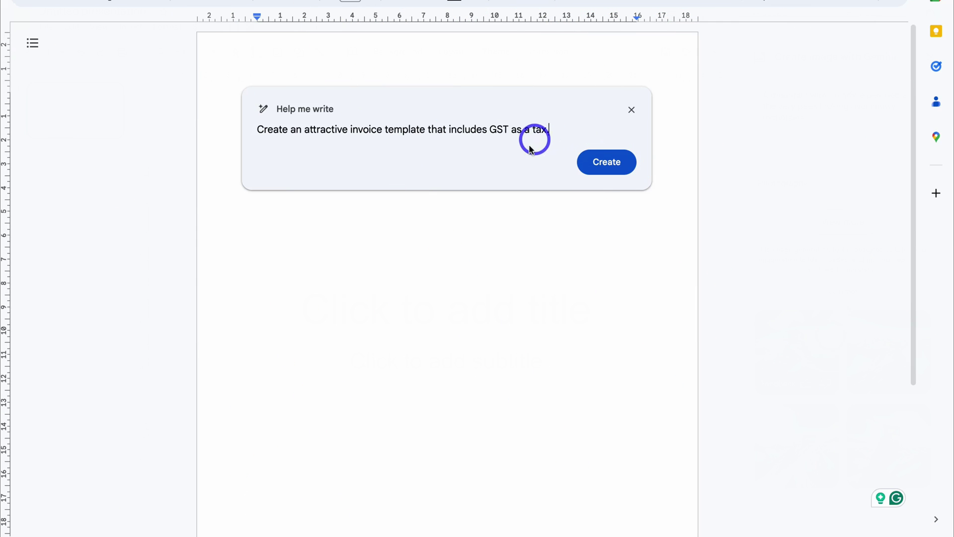
pyautogui.click(595, 164)
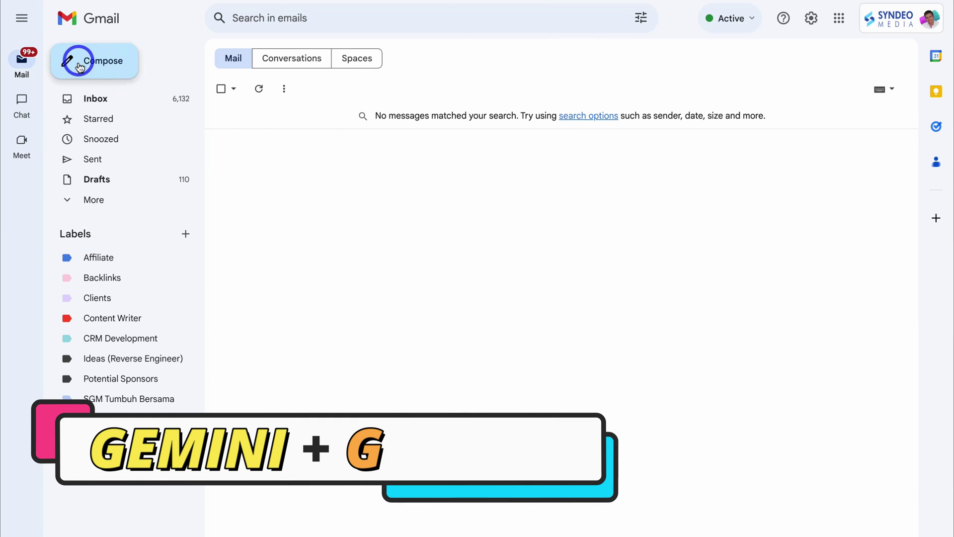
# Start a new full-screen Gmail message and place the cursor in its body
pyautogui.click(79, 73)
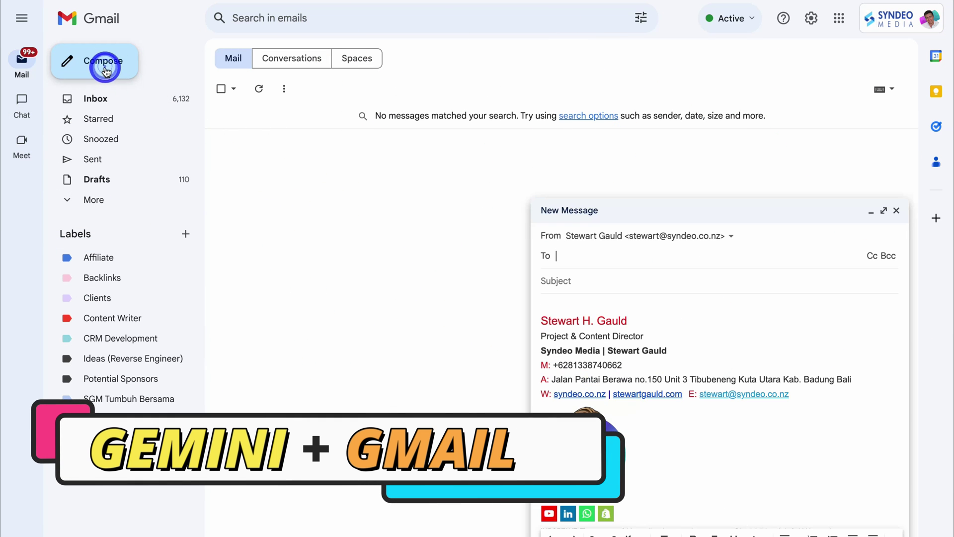
pyautogui.click(884, 210)
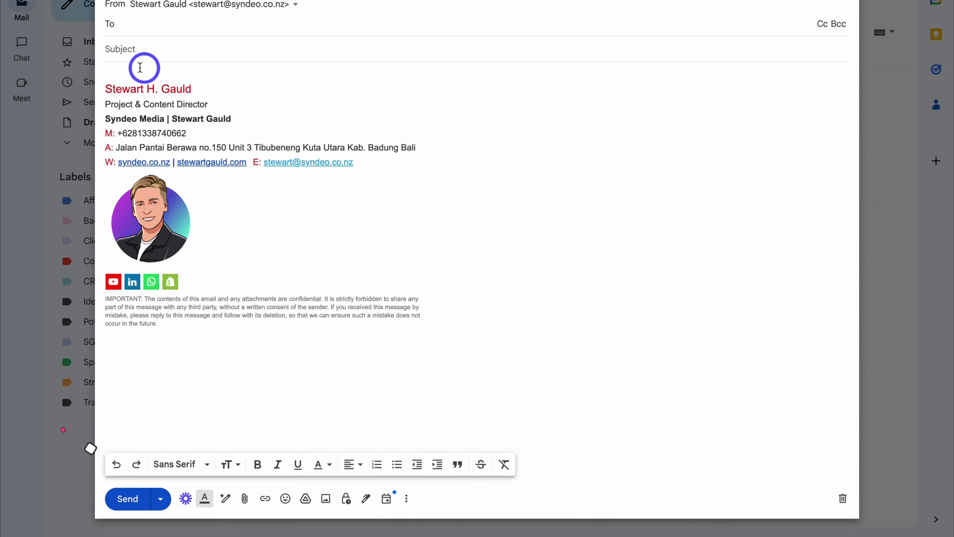
pyautogui.click(140, 68)
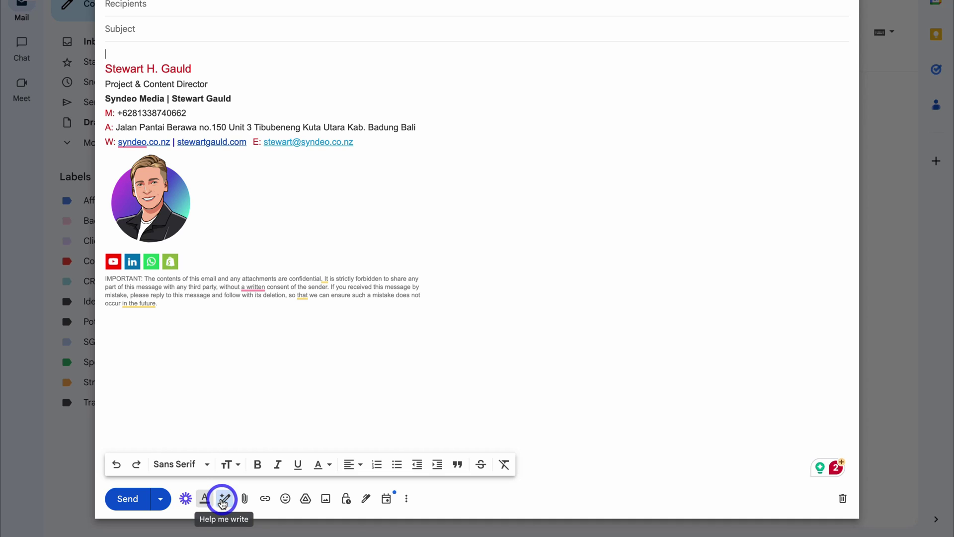
# Paste the Sheetify CRM sales email prompt into Help me write and create the draft
pyautogui.click(223, 501)
pyautogui.click(150, 466)
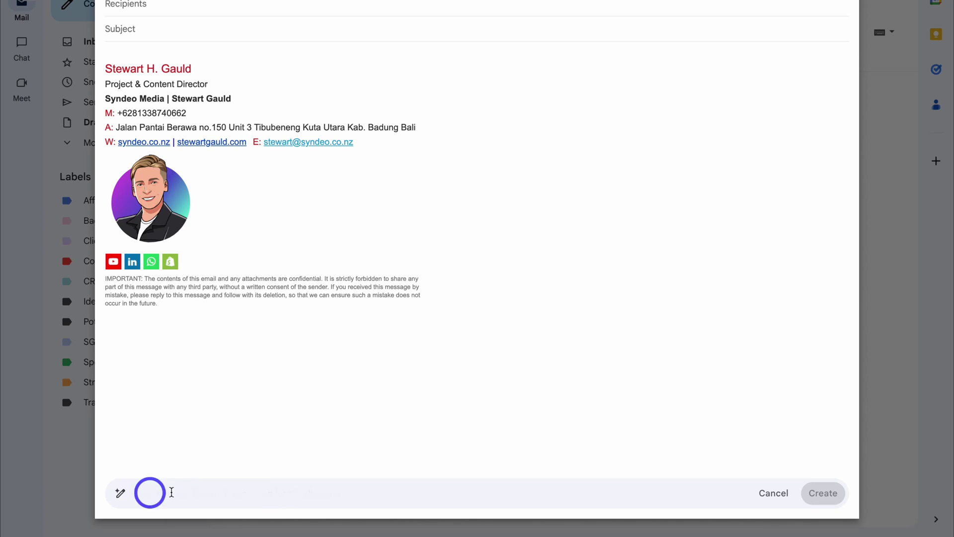
pyautogui.write('A sales email that highlights the benefits of using our Sheetify CRM product for managing all business activities on one place.')
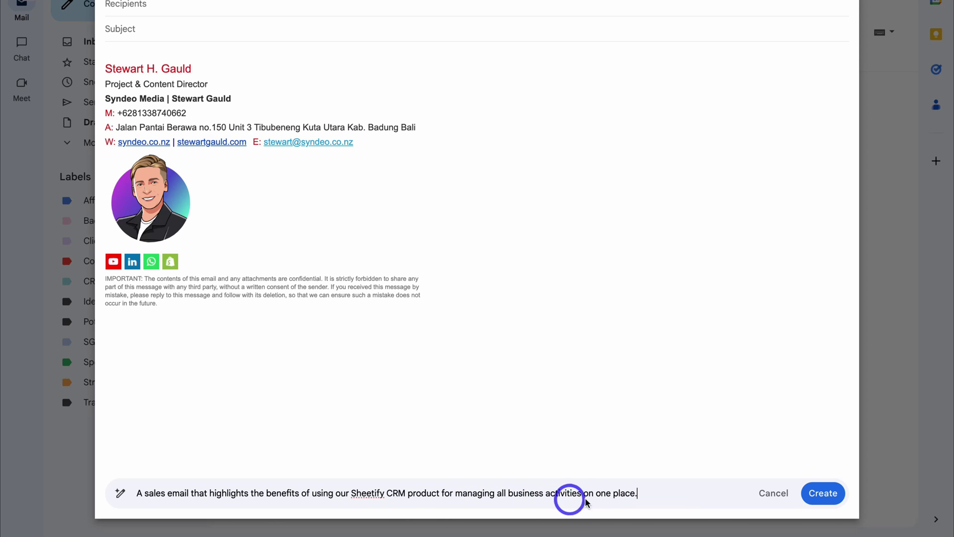
pyautogui.click(822, 493)
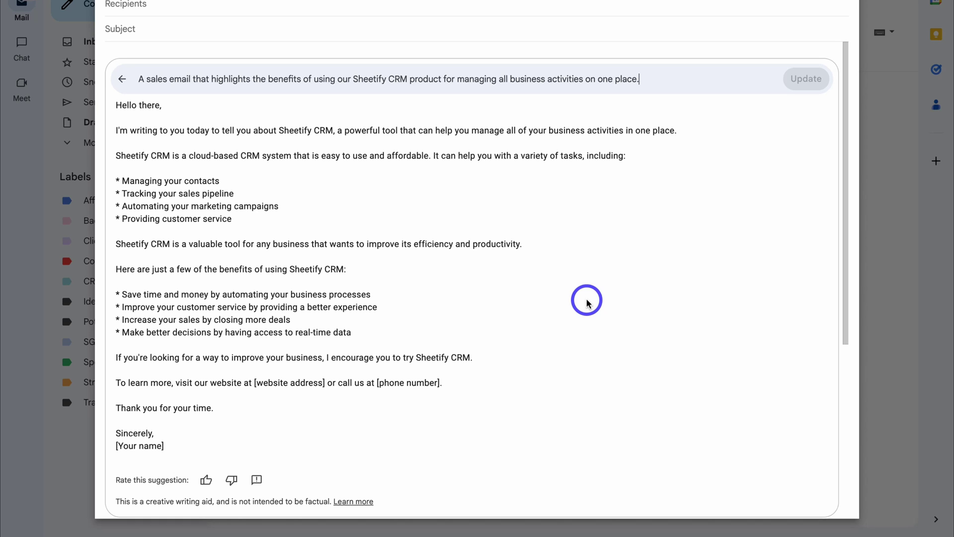
# Review the draft, highlighting the customer service, managing contacts and website placeholder passages
pyautogui.scroll(-2, 369, 246)
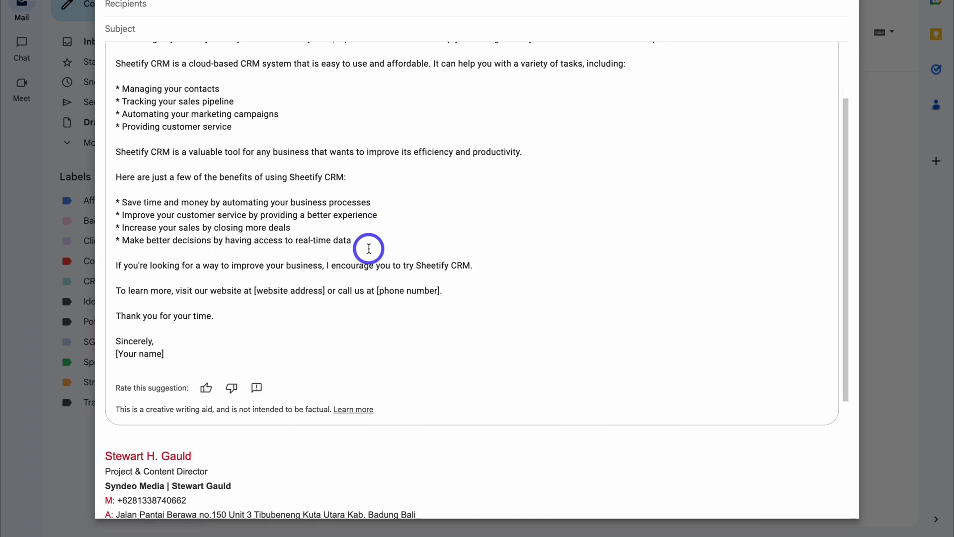
pyautogui.scroll(2, 368, 249)
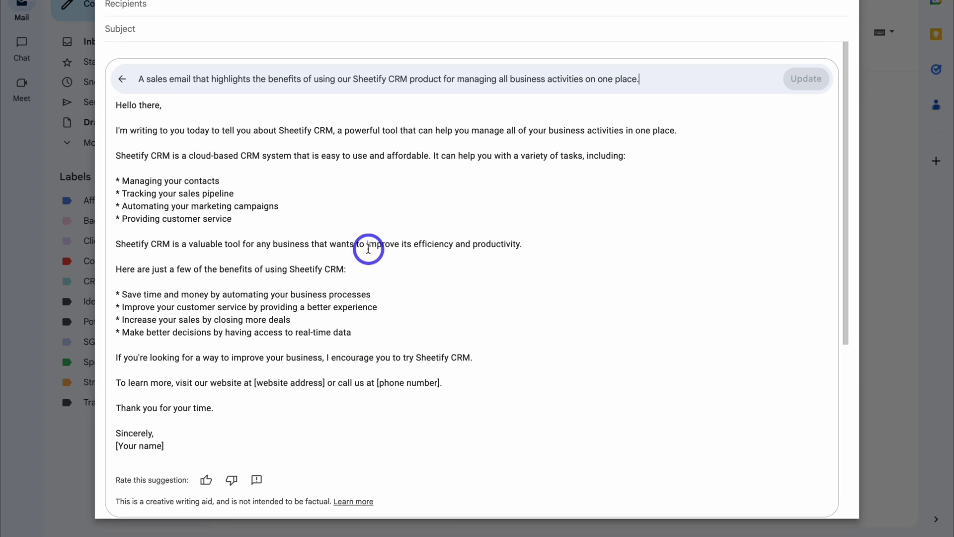
pyautogui.moveTo(238, 219); pyautogui.dragTo(155, 219)
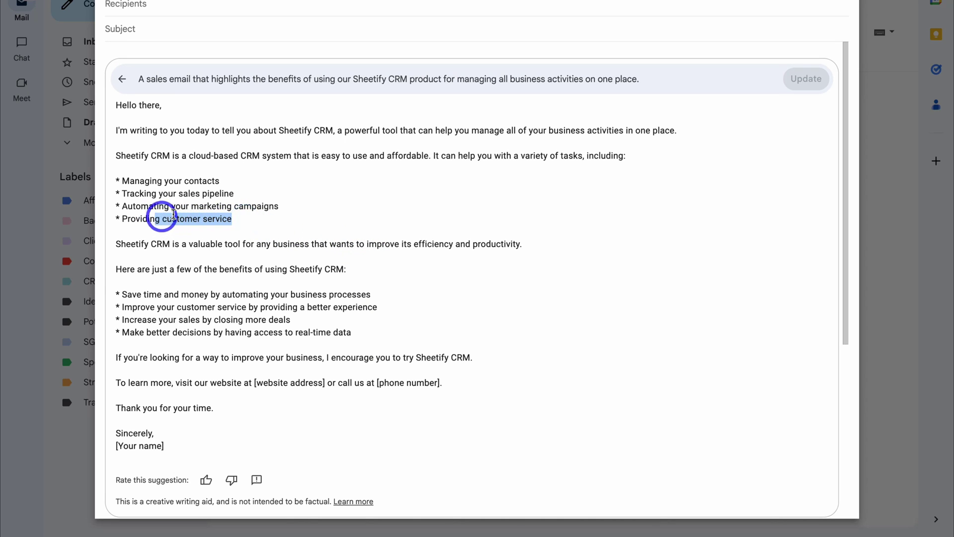
pyautogui.moveTo(221, 180); pyautogui.dragTo(140, 181)
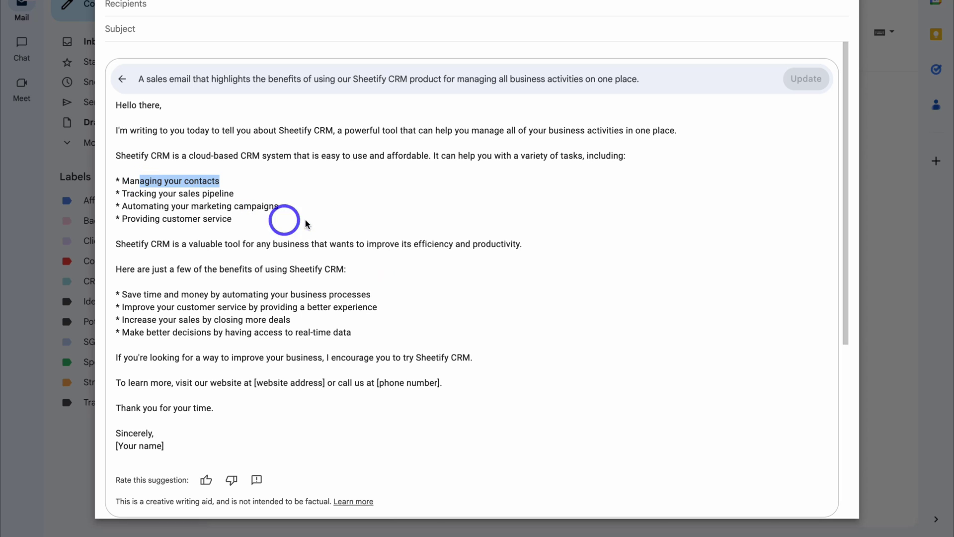
pyautogui.click(409, 312)
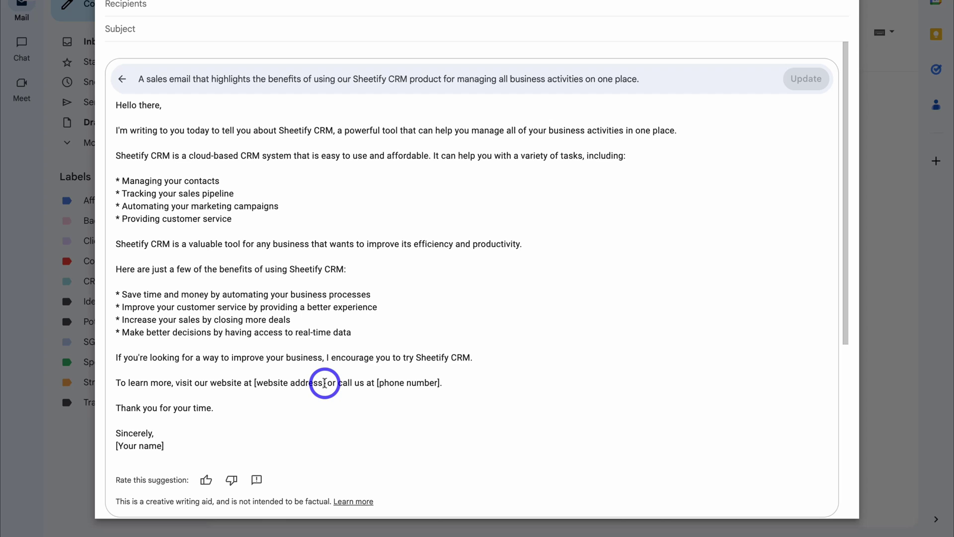
pyautogui.moveTo(325, 382); pyautogui.dragTo(256, 383)
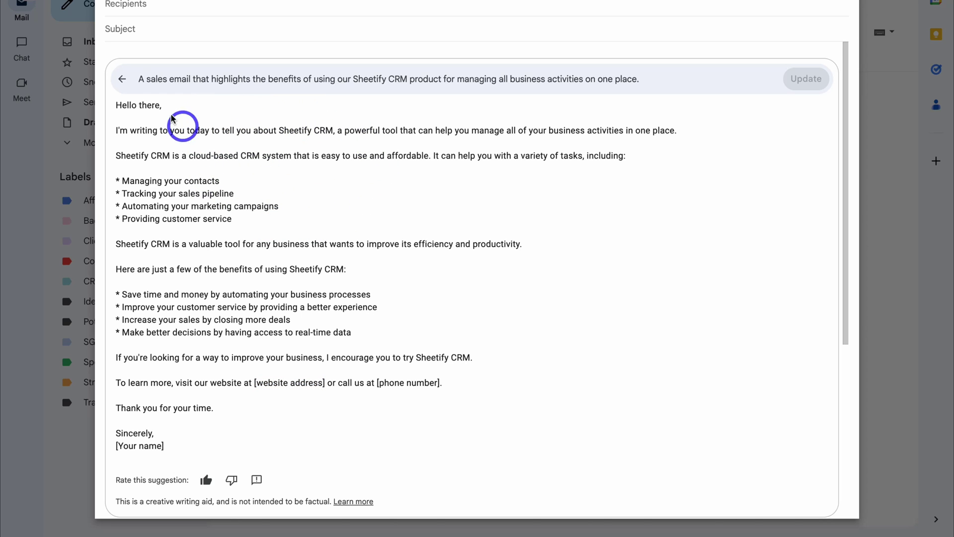
# Apply Refine > Shorten to the Sheetify CRM draft and insert it into the message
pyautogui.click(122, 78)
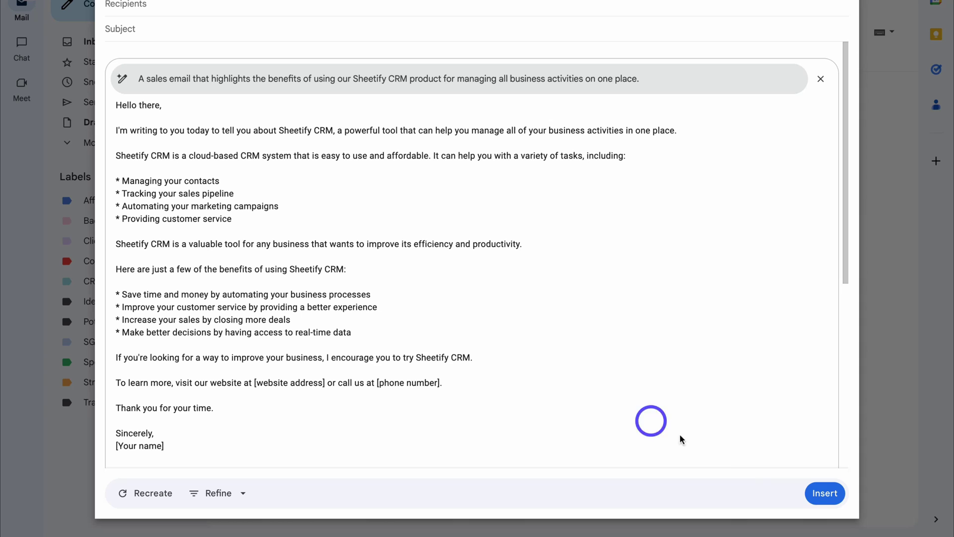
pyautogui.click(820, 494)
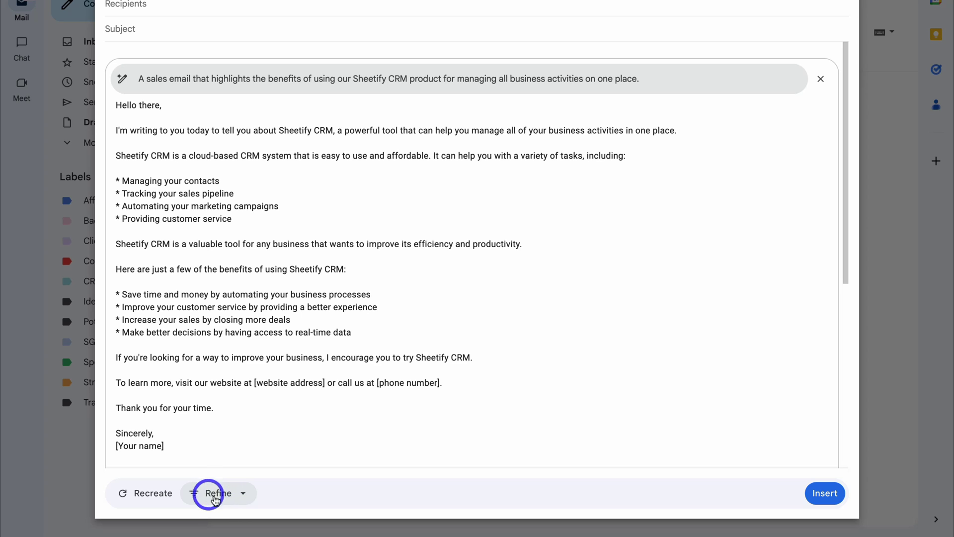
pyautogui.click(219, 495)
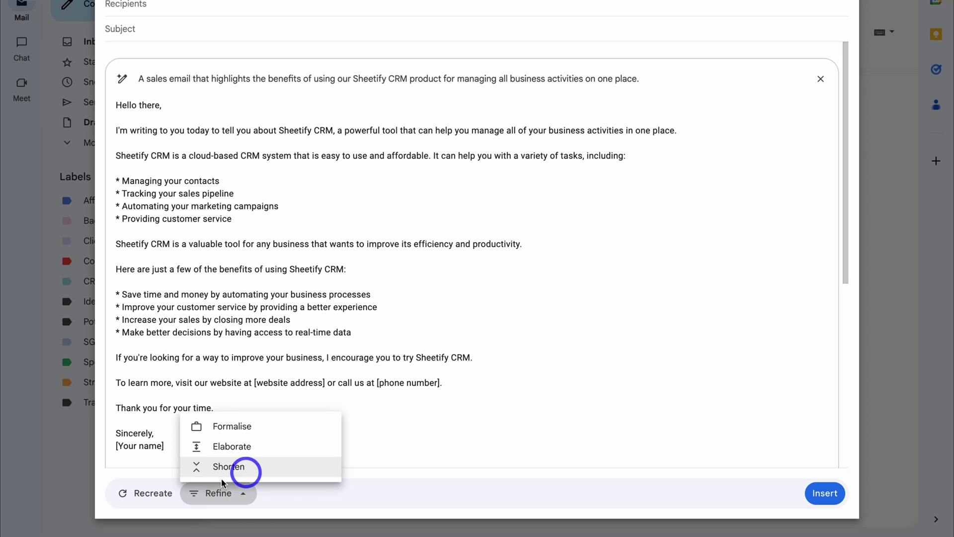
pyautogui.click(152, 496)
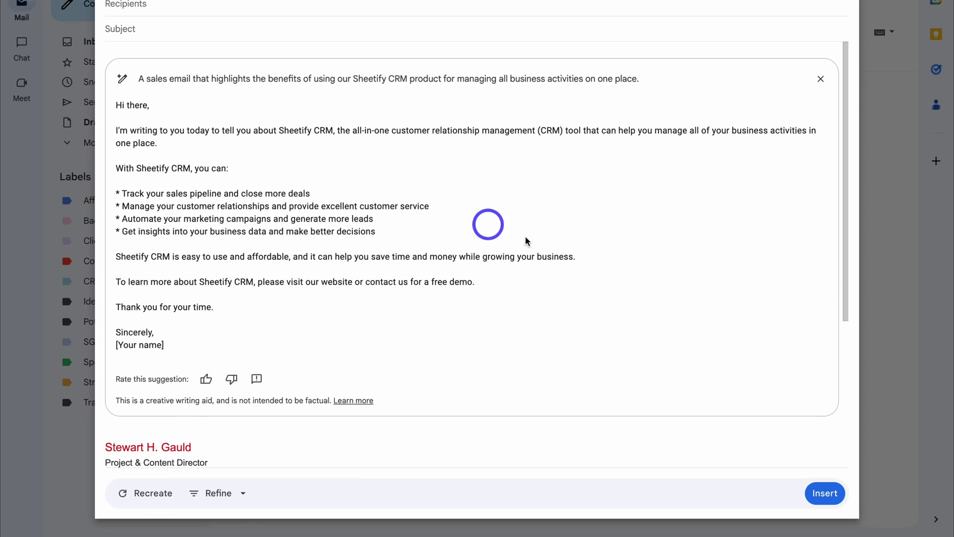
pyautogui.click(825, 493)
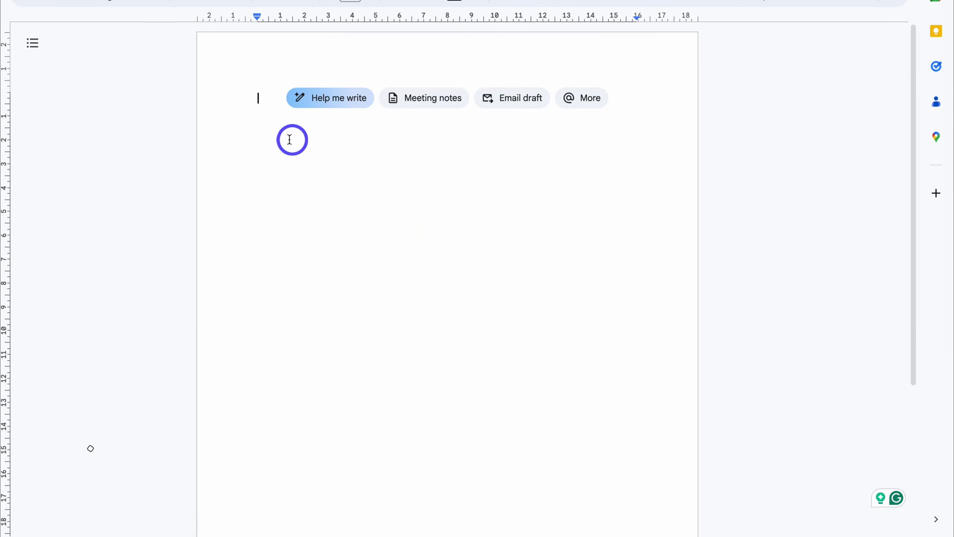
# Paste the GST invoice template prompt into Help me write and create the template
pyautogui.click(334, 100)
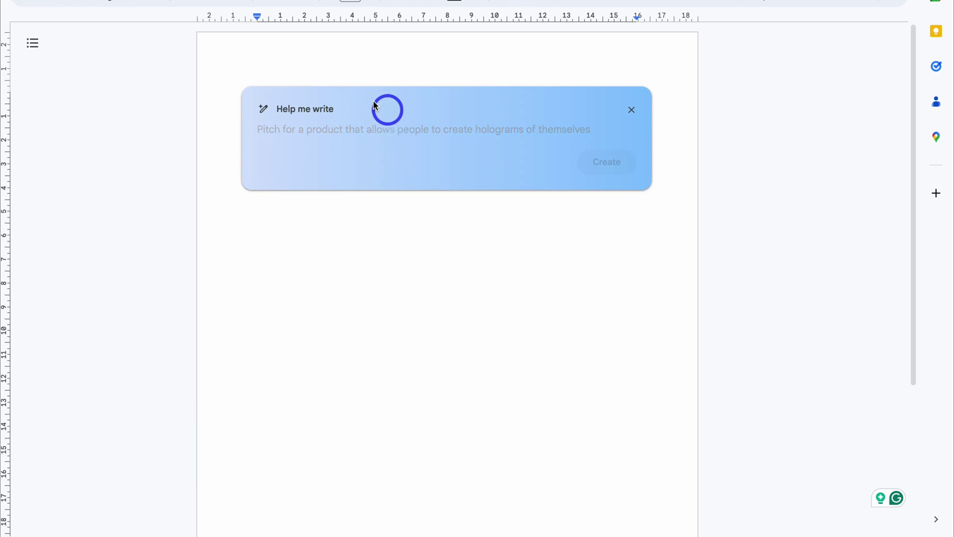
pyautogui.write('Create an attractive invoice template that includes GST as a tax.')
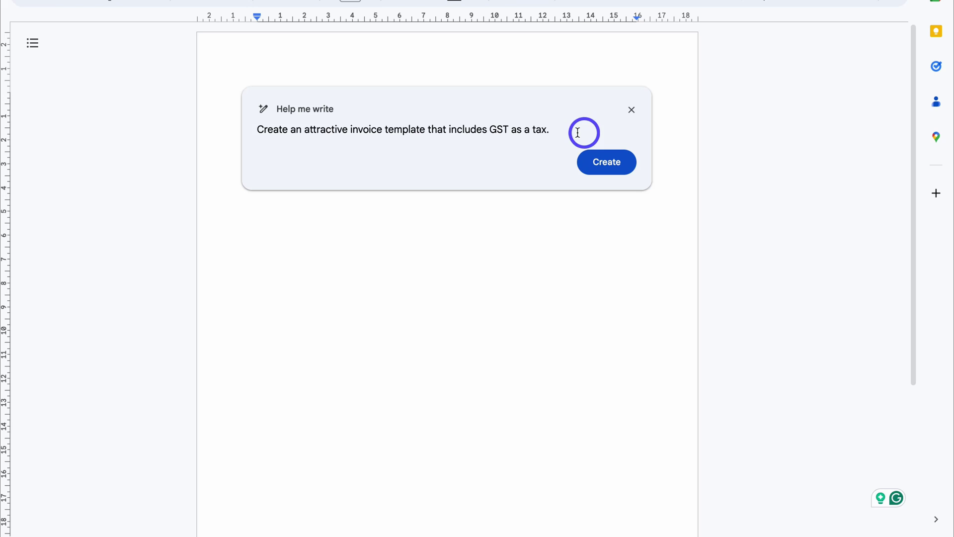
pyautogui.click(589, 164)
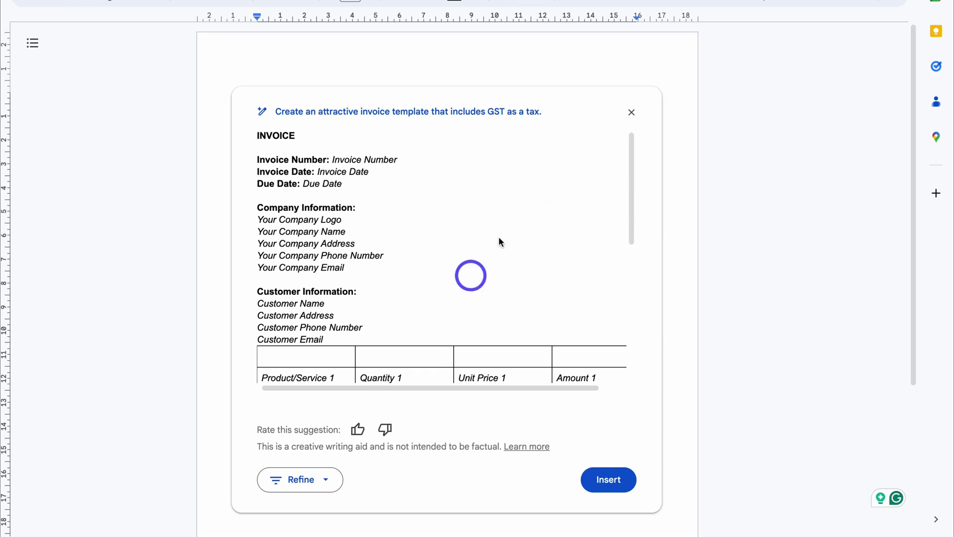
# Scroll through the generated GST invoice and view the Refine options
pyautogui.scroll(-3, 439, 246)
pyautogui.scroll(-3, 438, 246)
pyautogui.scroll(6, 437, 187)
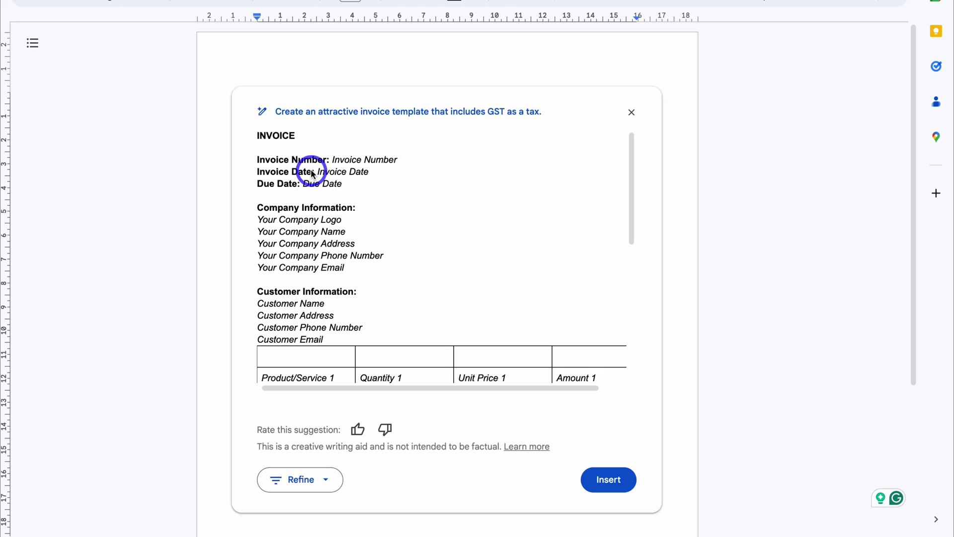
pyautogui.scroll(-2, 343, 186)
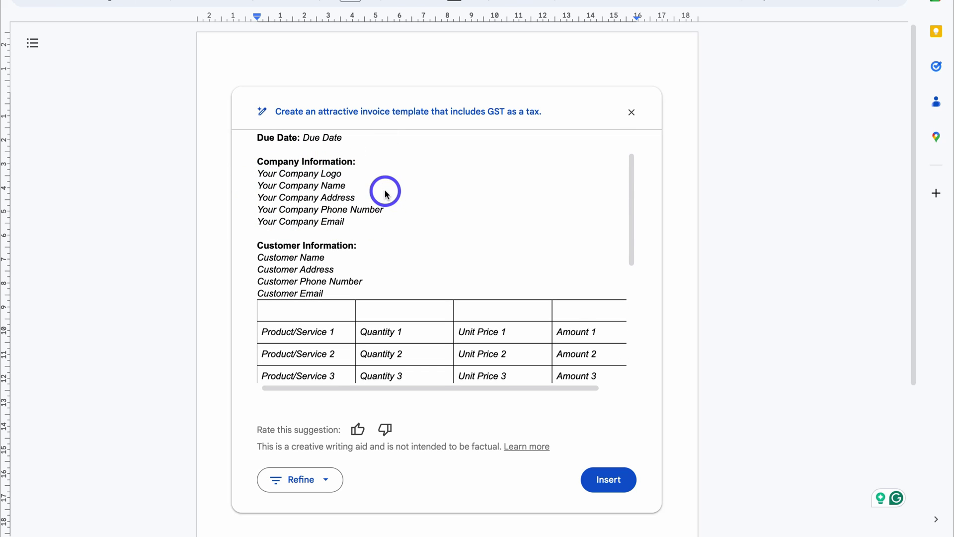
pyautogui.scroll(-3, 385, 192)
pyautogui.scroll(-3, 358, 184)
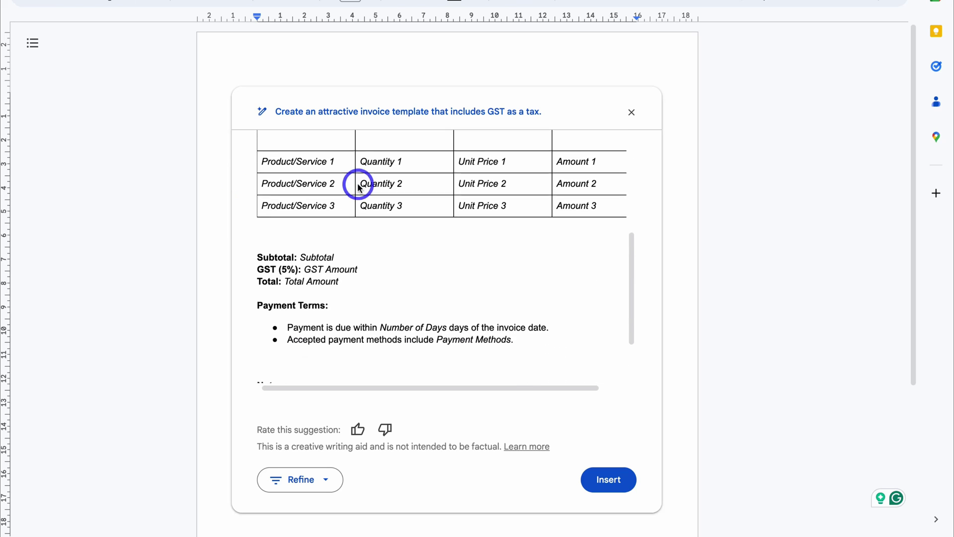
pyautogui.scroll(-3, 379, 172)
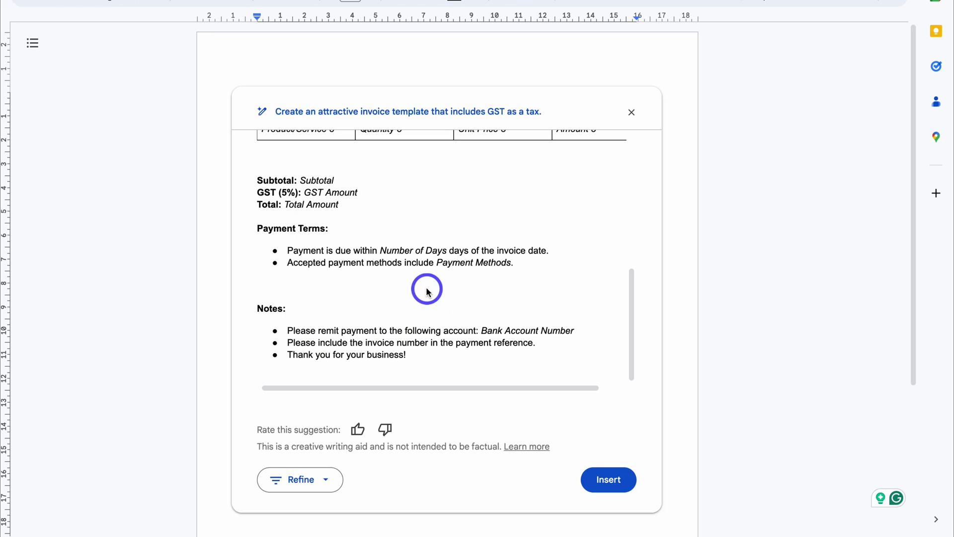
pyautogui.click(326, 478)
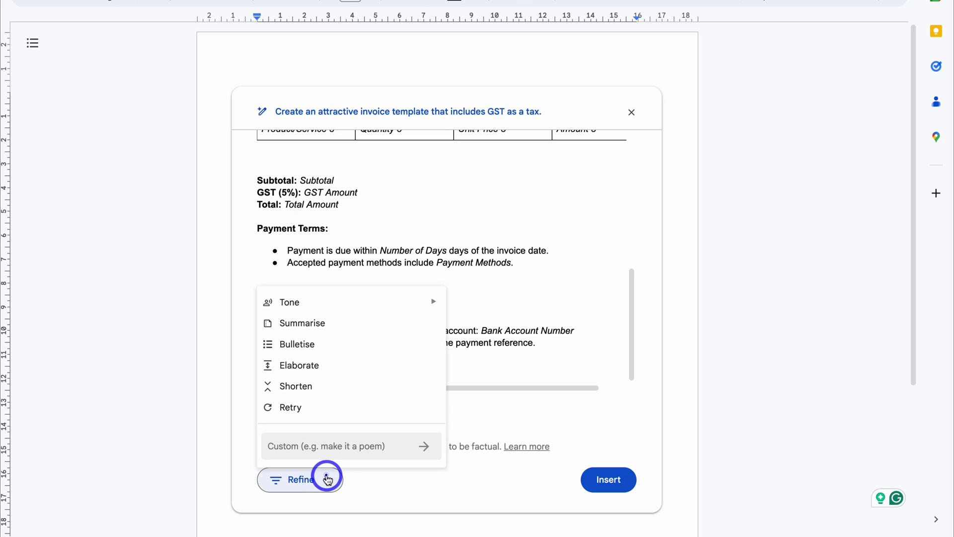
pyautogui.moveTo(359, 304)
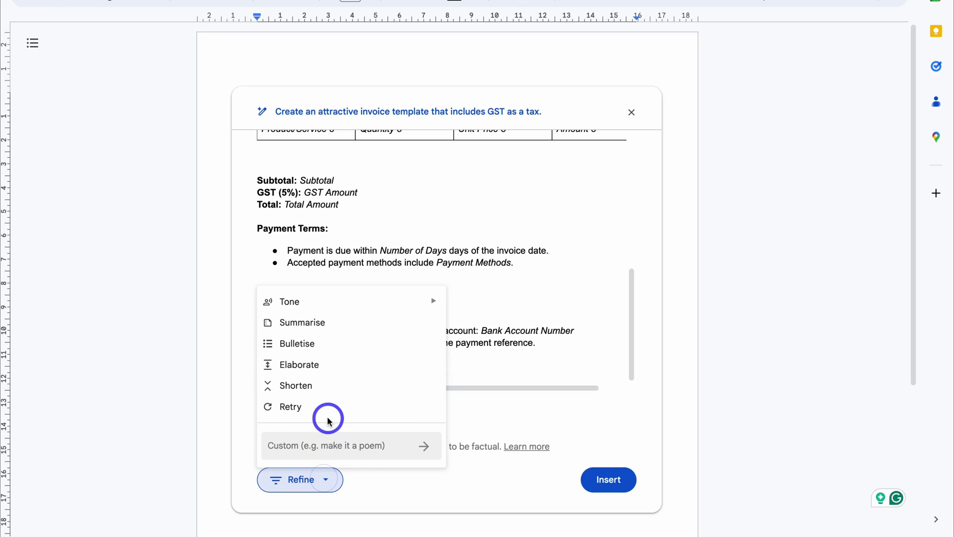
pyautogui.click(608, 485)
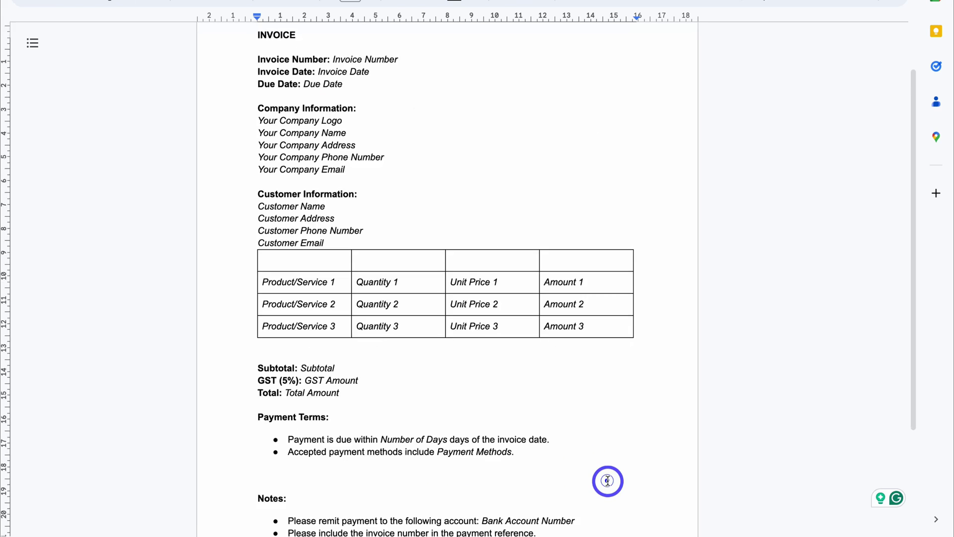
pyautogui.scroll(-1, 605, 473)
pyautogui.scroll(4, 604, 473)
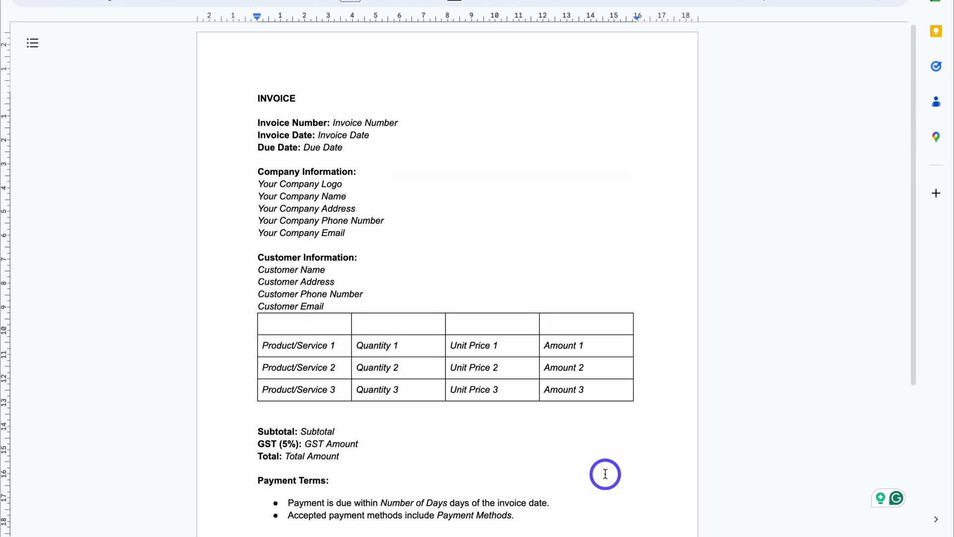
pyautogui.scroll(-4, 602, 472)
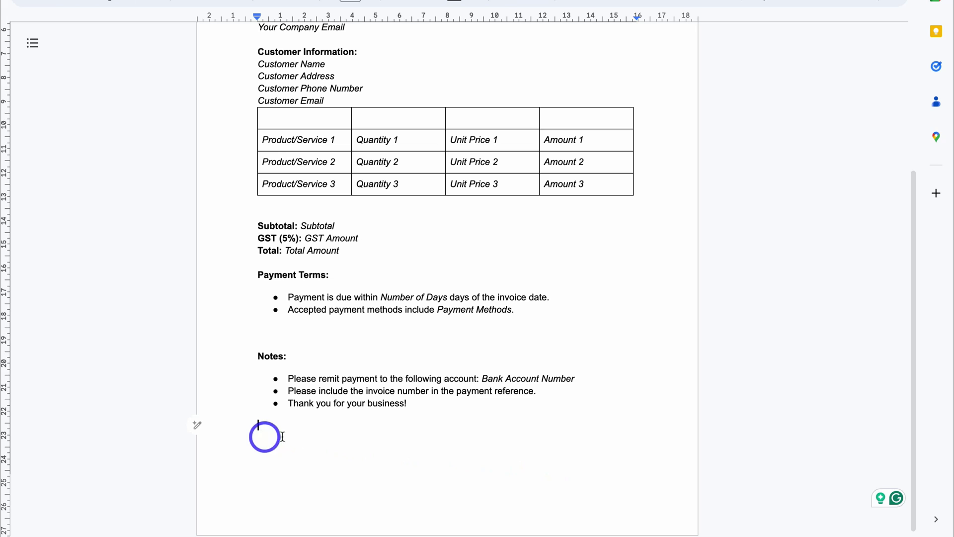
pyautogui.scroll(-1, 269, 431)
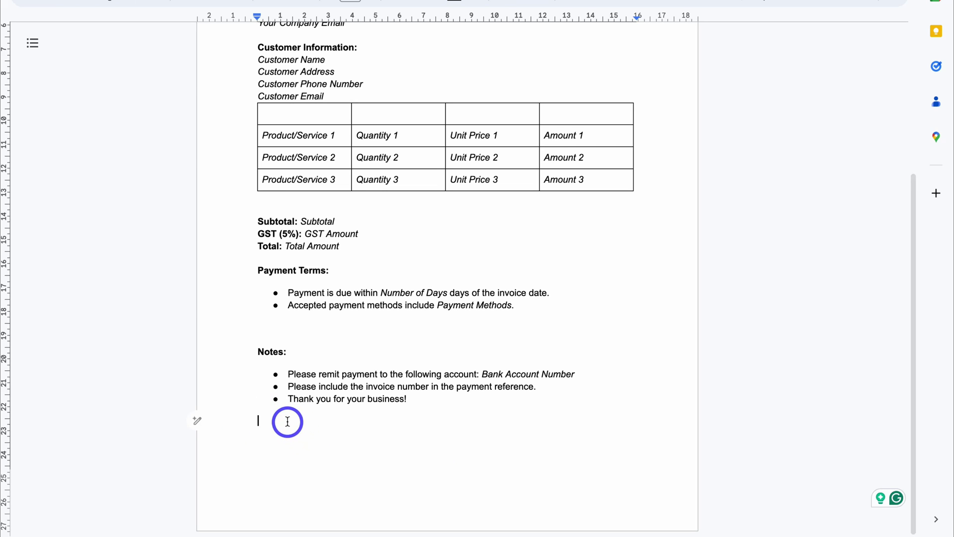
pyautogui.click(198, 421)
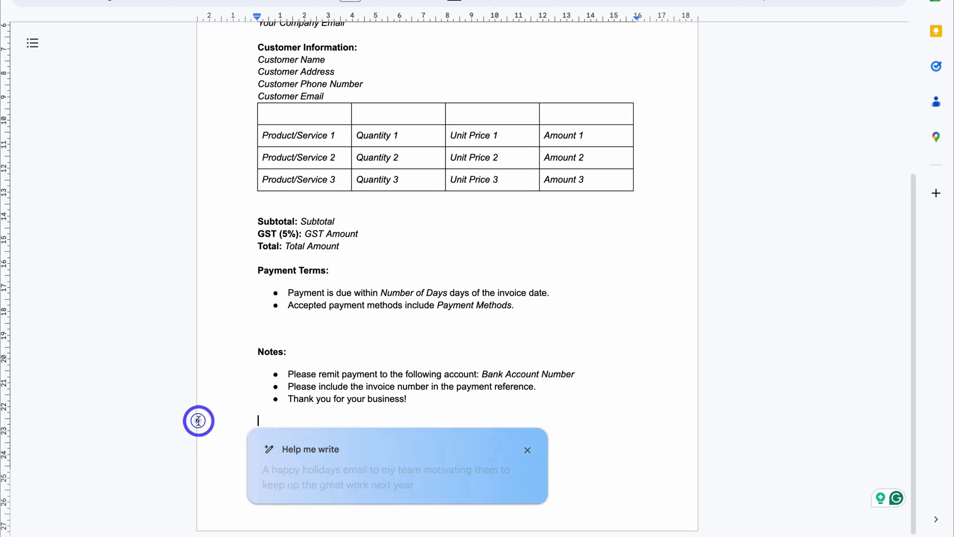
pyautogui.click(365, 418)
pyautogui.moveTo(415, 399); pyautogui.dragTo(249, 356)
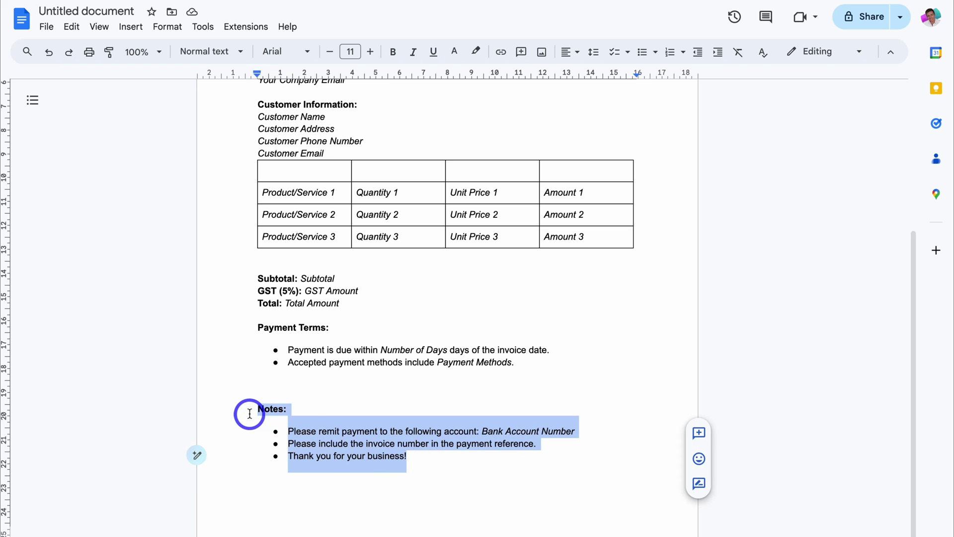
pyautogui.click(197, 455)
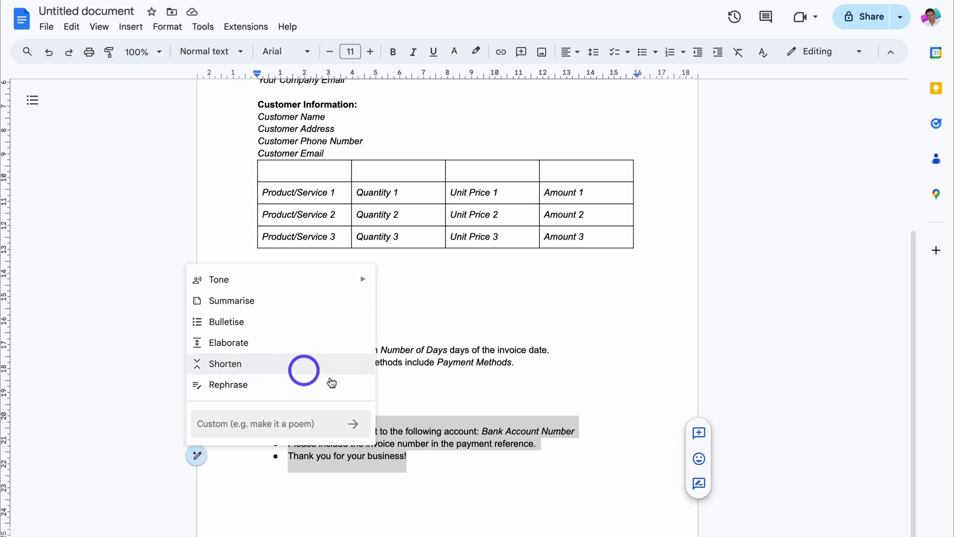
pyautogui.click(451, 386)
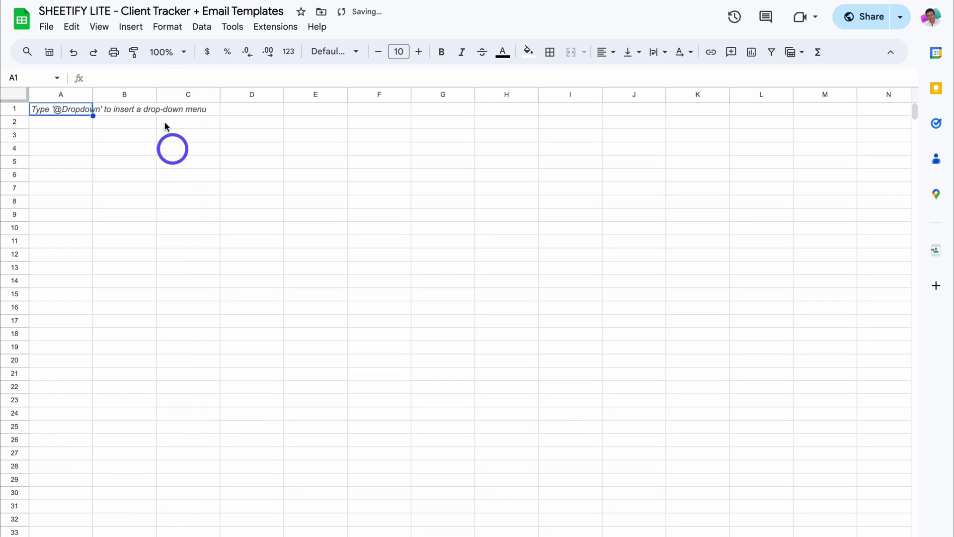
# Open Insert > Help me organise and paste the client job task list request
pyautogui.click(131, 27)
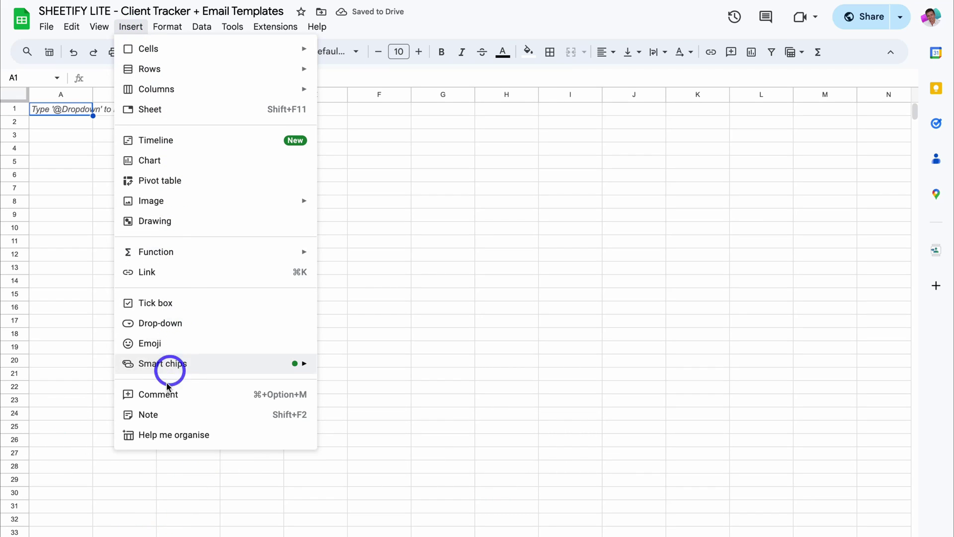
pyautogui.click(218, 435)
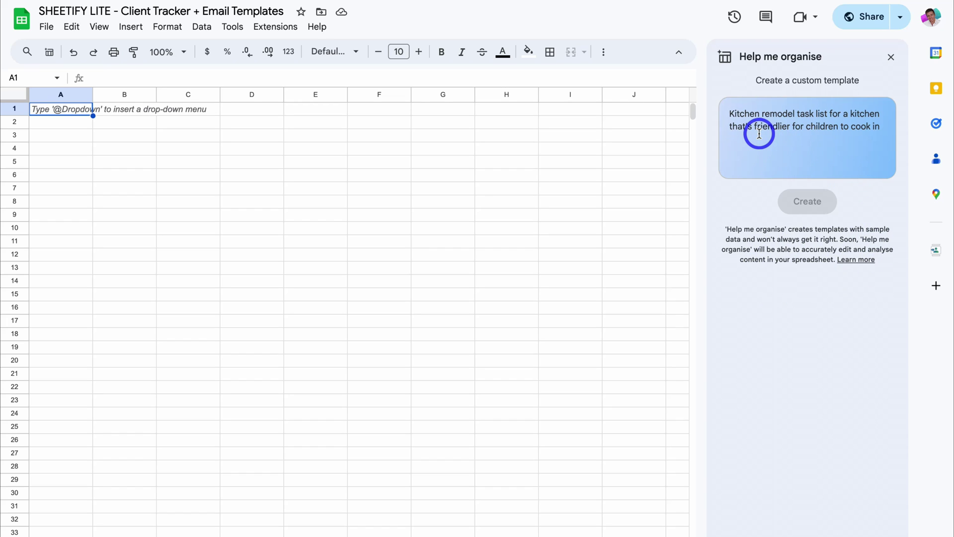
pyautogui.click(765, 130)
pyautogui.write('Create a task list of jobs that we need to complete for our clients. Include, service, date, time and a check box')
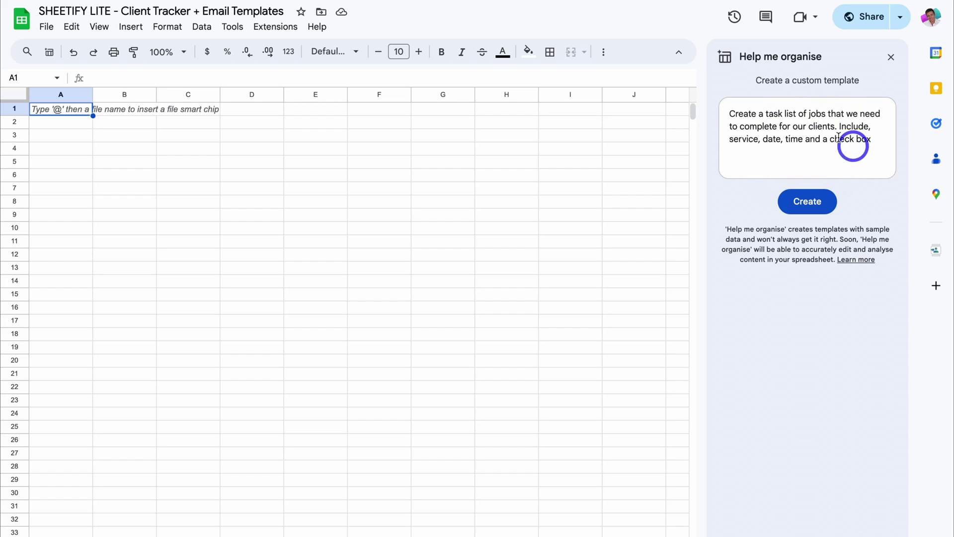
# Create the eight-job client task table preview and scroll across its status, date, notes and completed columns
pyautogui.click(800, 204)
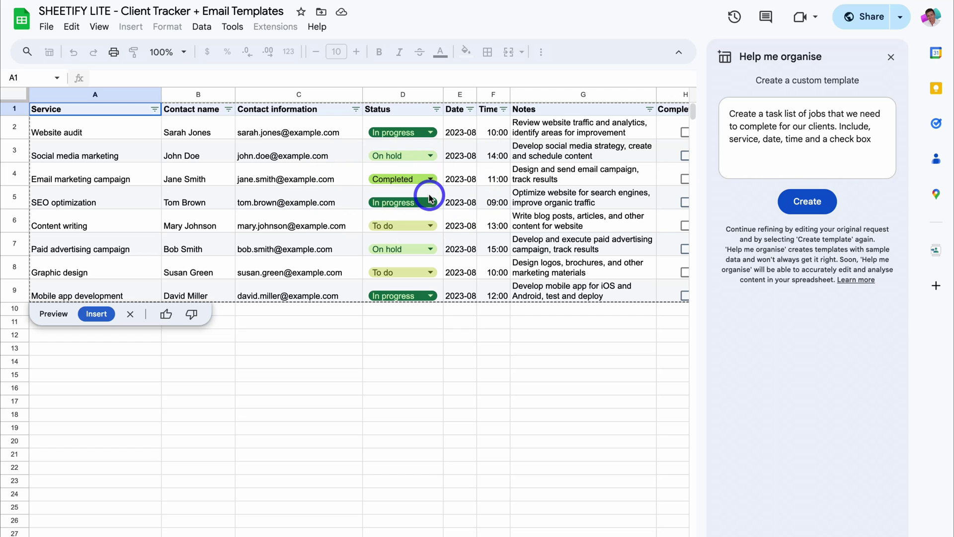
pyautogui.hscroll(3, 429, 198)
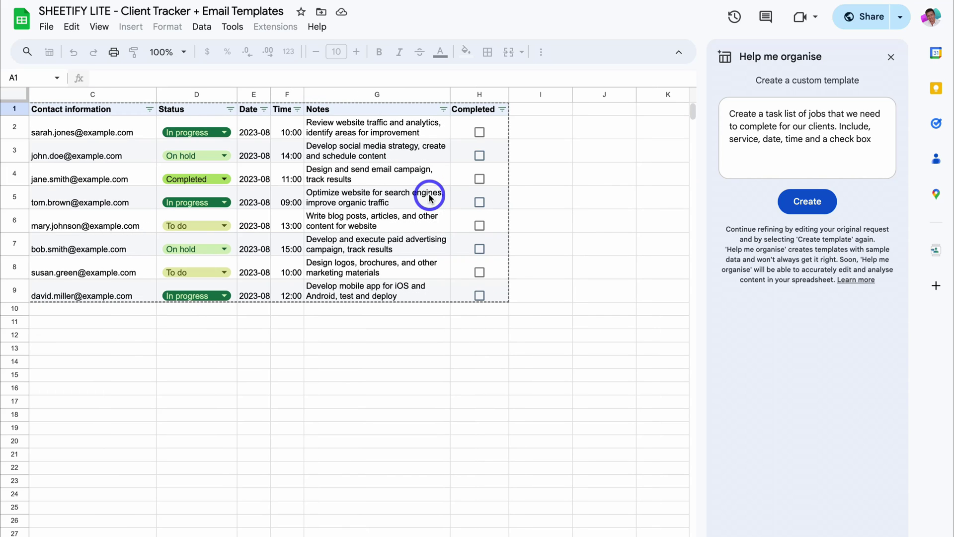
pyautogui.hscroll(-3, 430, 197)
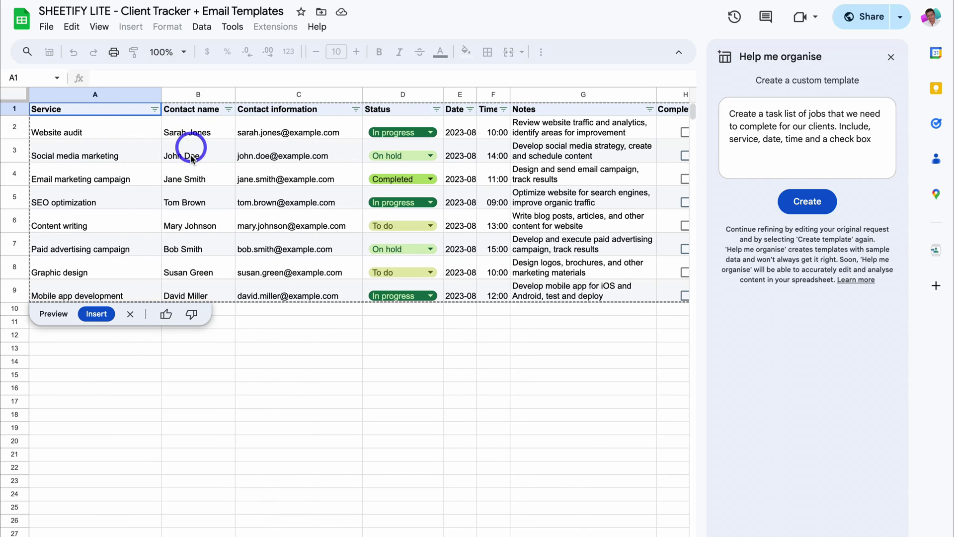
pyautogui.hscroll(2, 313, 142)
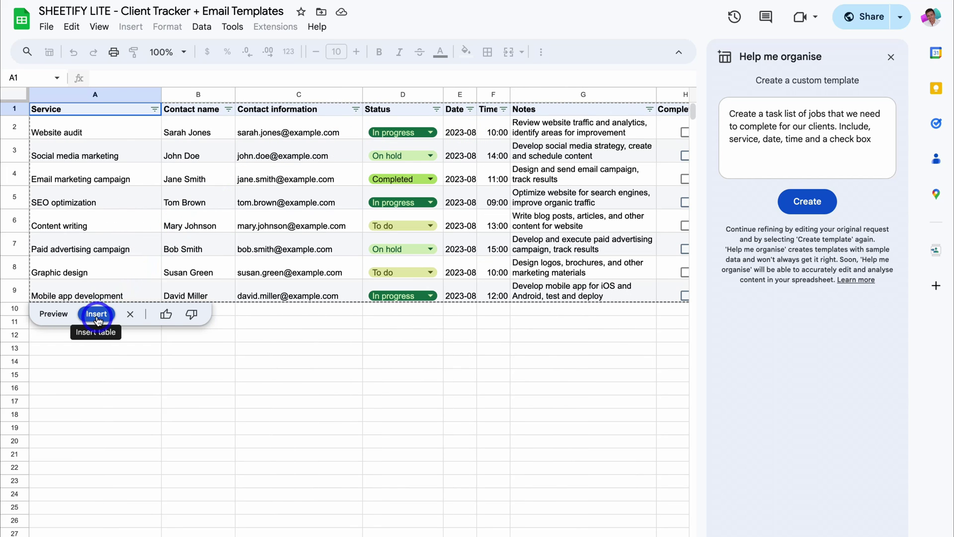
# Insert the table, set Social media marketing's status to To do, and tick its completed box
pyautogui.click(97, 314)
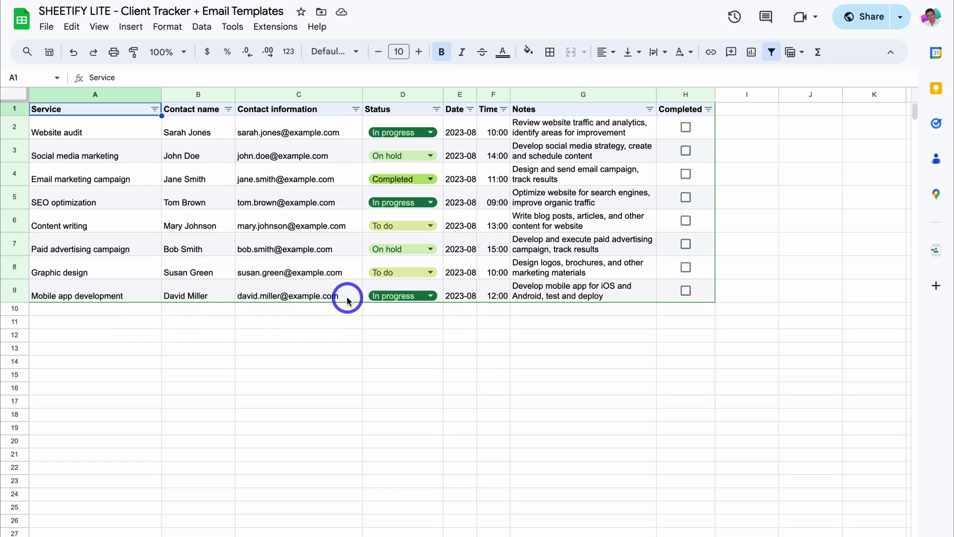
pyautogui.click(429, 156)
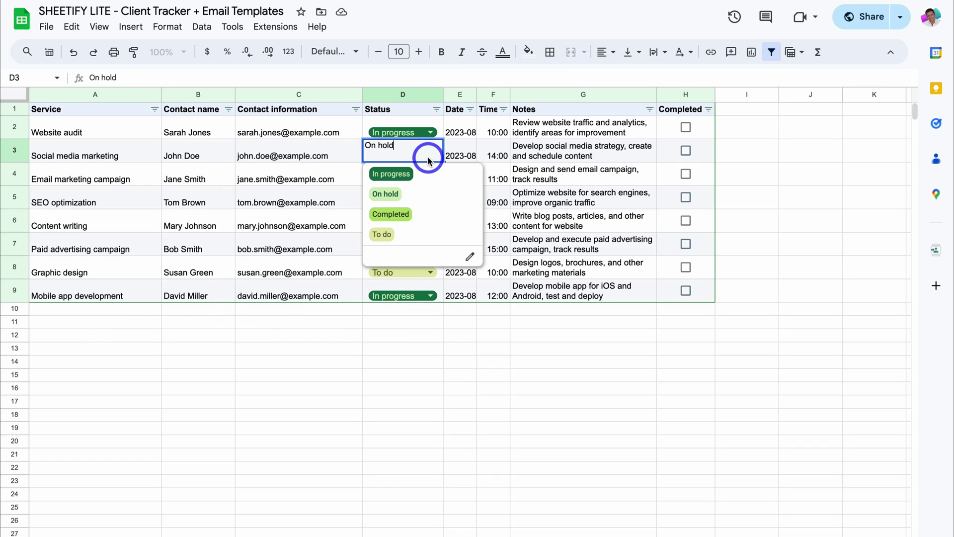
pyautogui.click(386, 236)
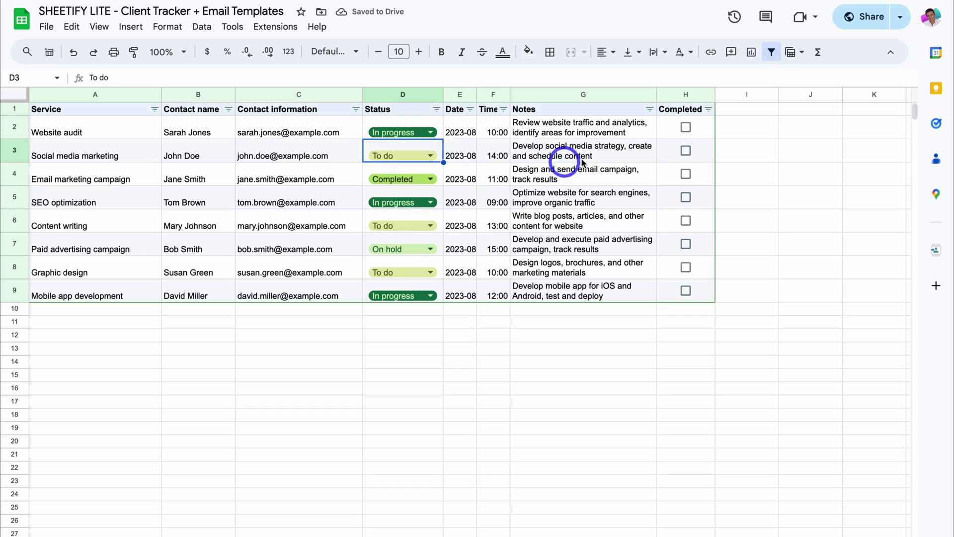
pyautogui.click(686, 152)
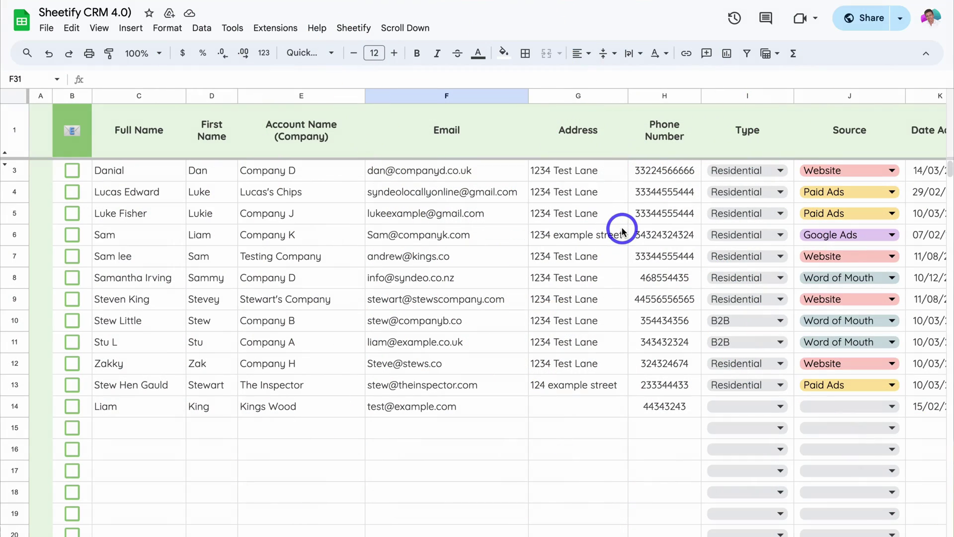
# Send the payment reminder email to the ticked CRM contacts through Sheetify's Email Marketing
pyautogui.hscroll(10, 620, 230)
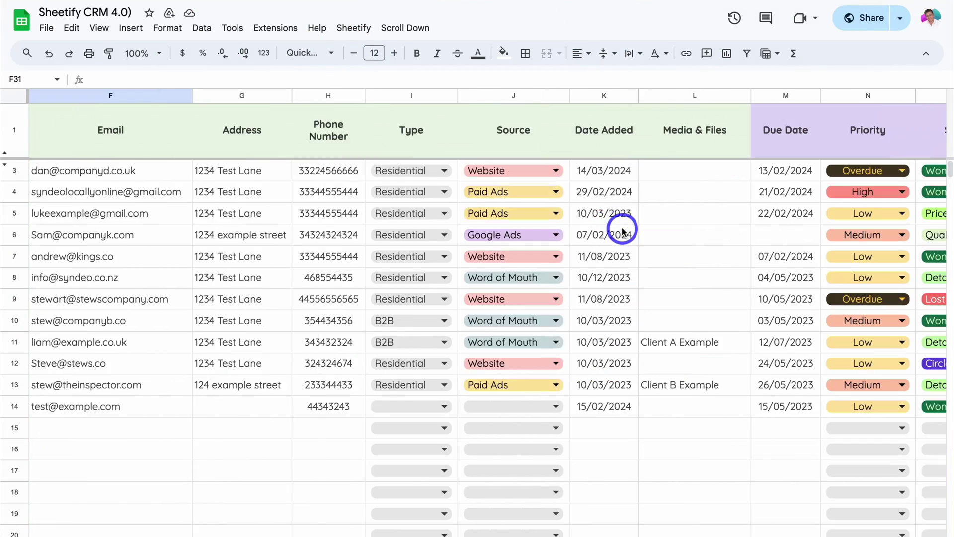
pyautogui.hscroll(5, 620, 231)
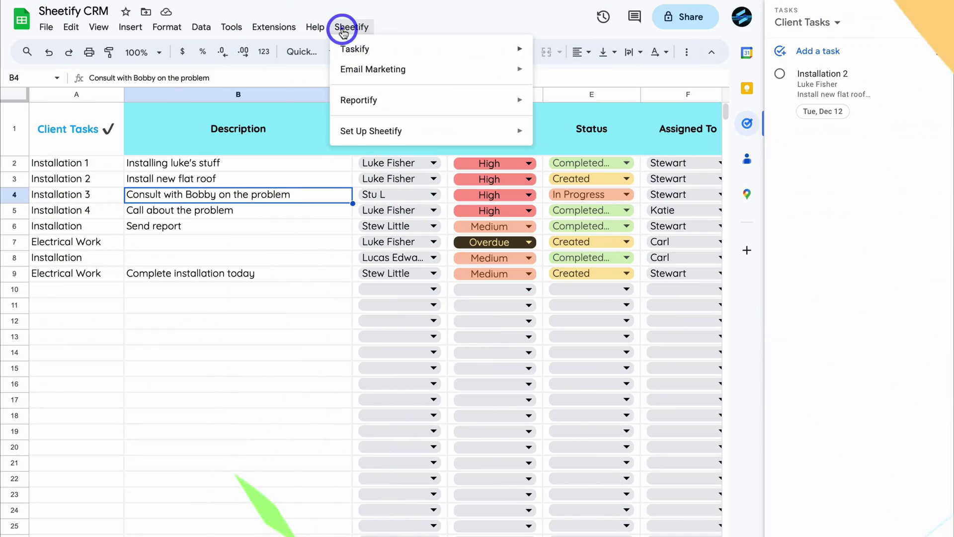
pyautogui.moveTo(428, 53)
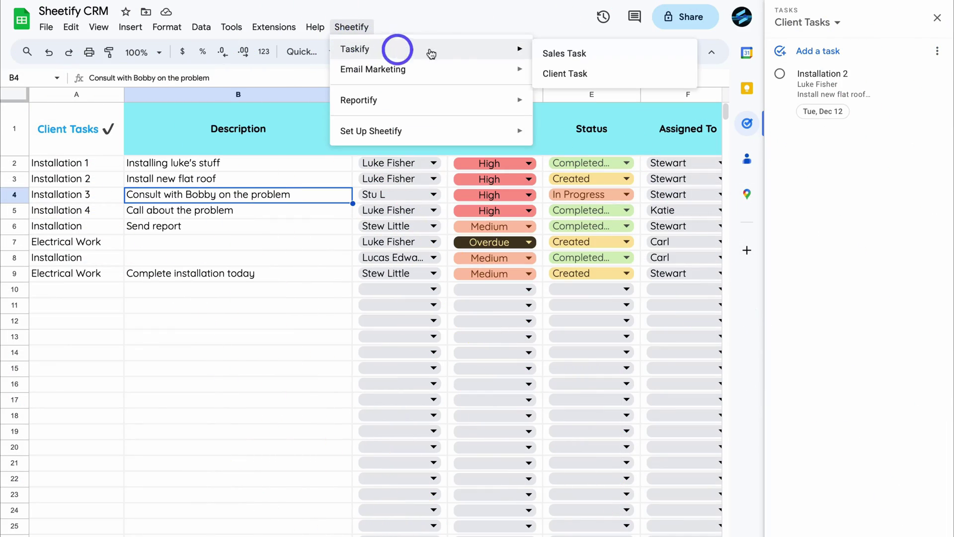
pyautogui.click(582, 79)
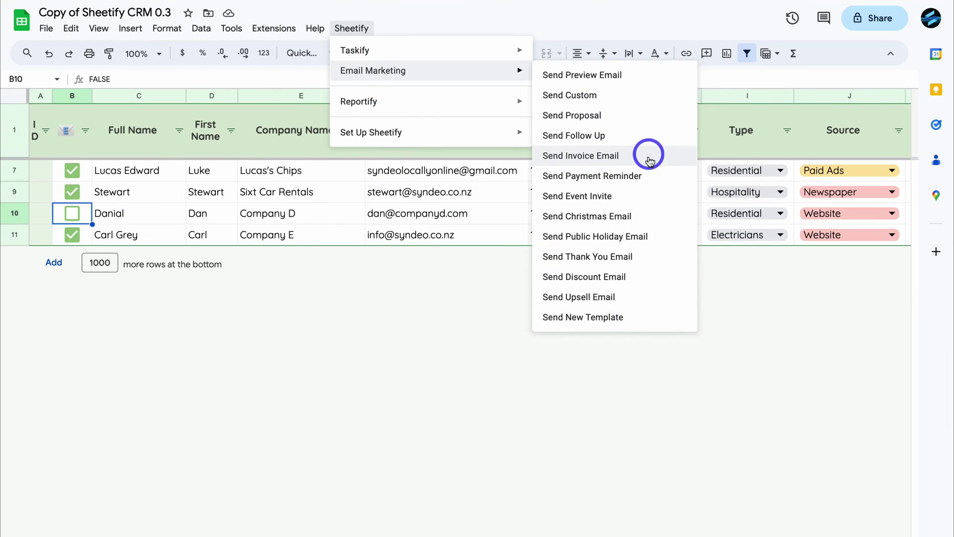
pyautogui.click(641, 176)
pyautogui.click(568, 327)
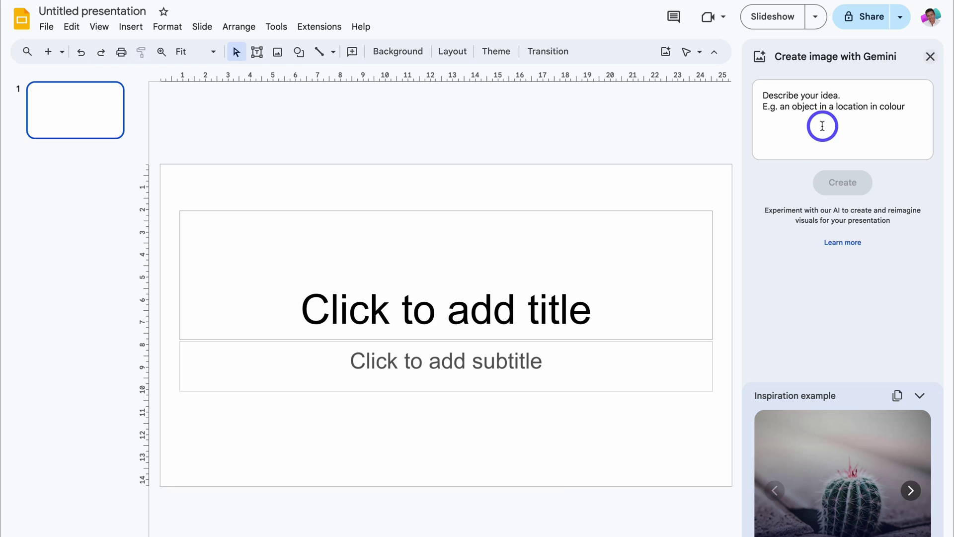
# Generate Photography-style Gemini images from the pasted snowy mountain-peak office prompt
pyautogui.click(930, 56)
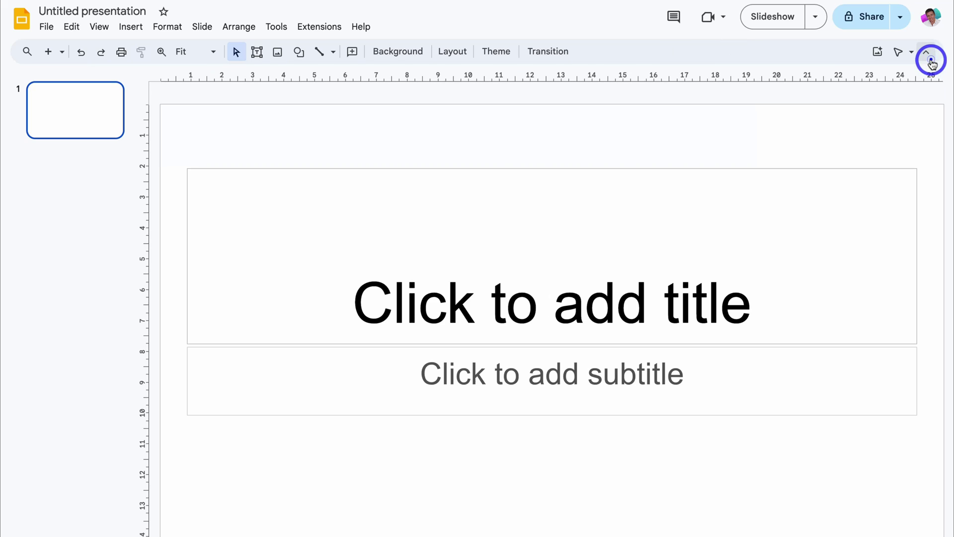
pyautogui.click(876, 53)
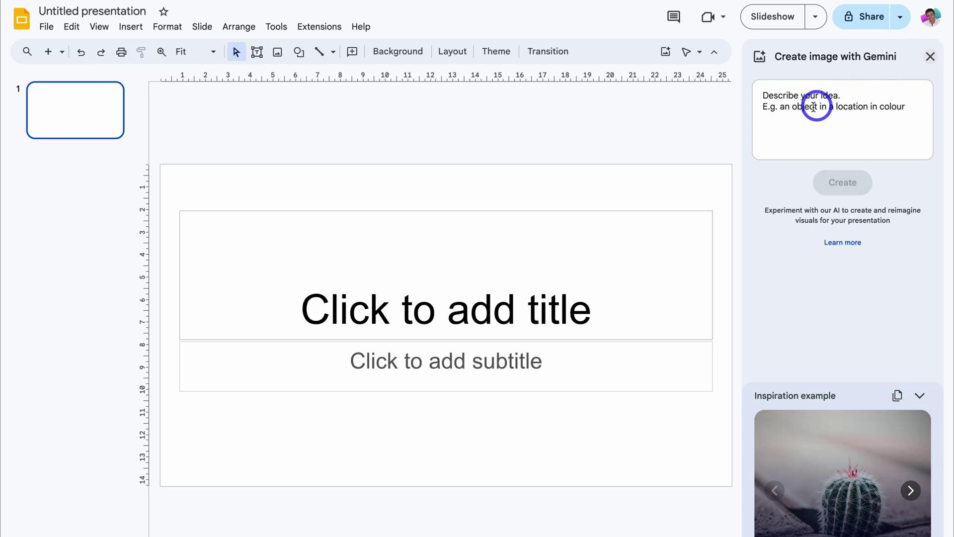
pyautogui.write('A mountain with an office perched at the very peek looking over snowy mountains.')
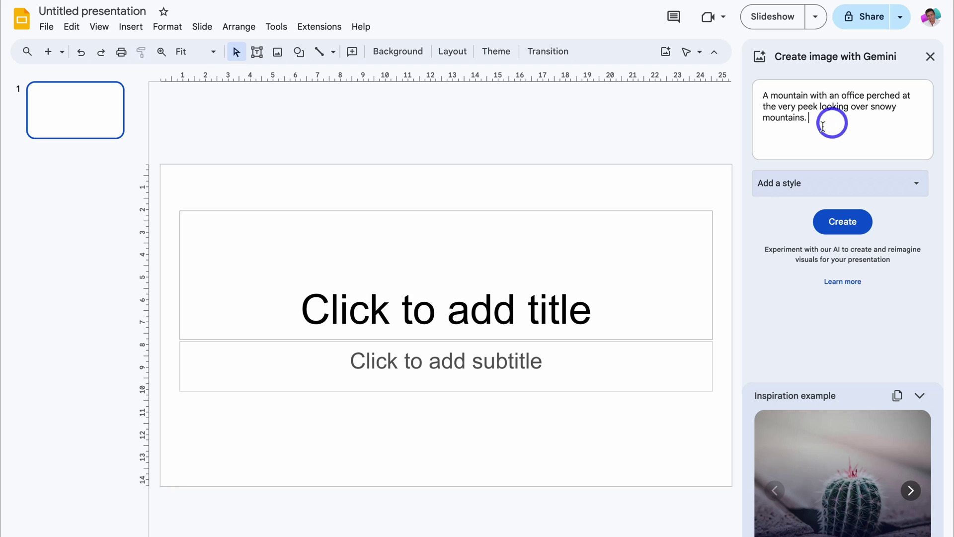
pyautogui.click(821, 182)
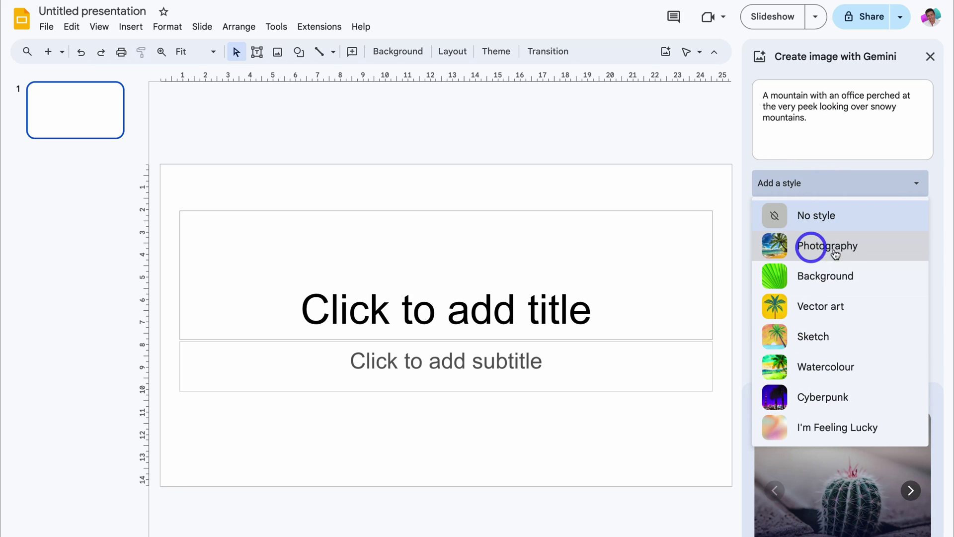
pyautogui.click(815, 248)
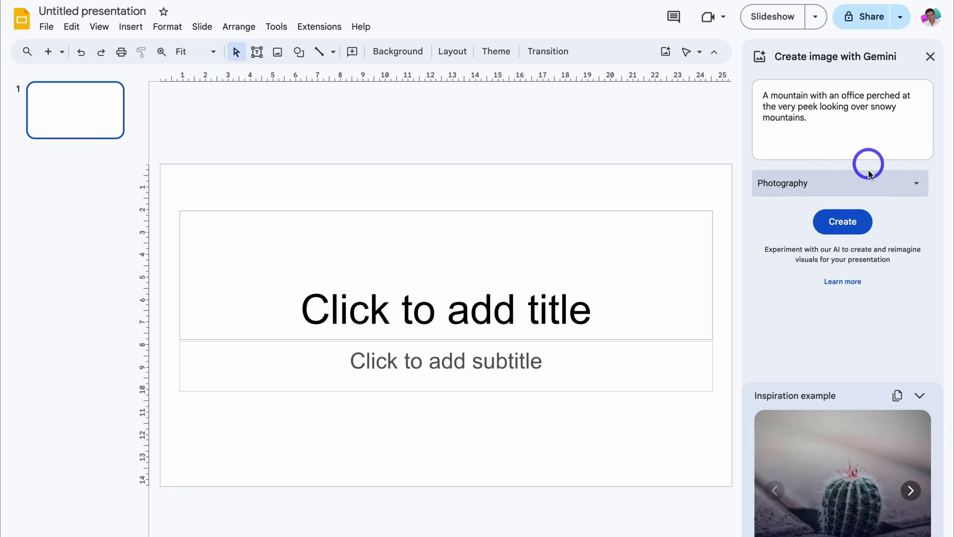
pyautogui.click(855, 227)
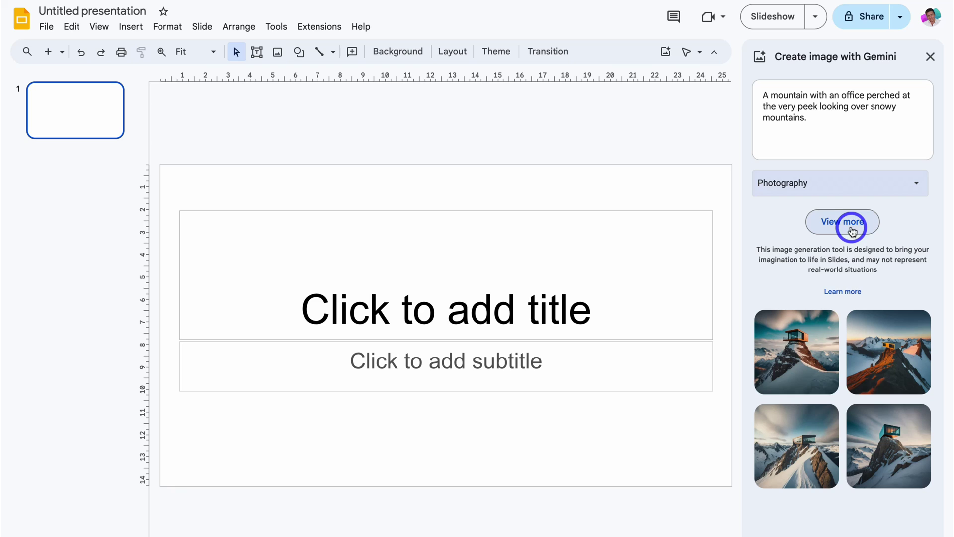
# Insert the rocky summit cabin and sunburst summit images onto the slide
pyautogui.click(799, 348)
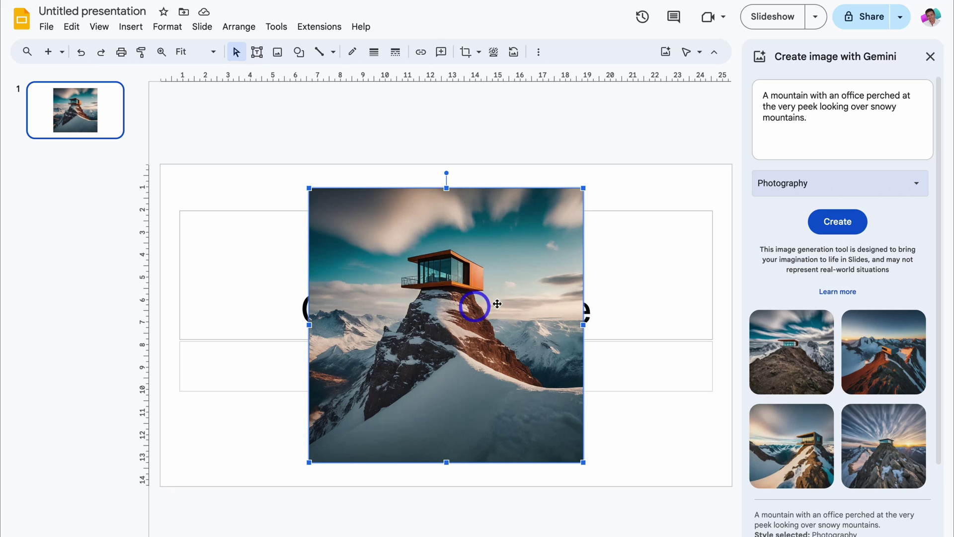
pyautogui.click(804, 350)
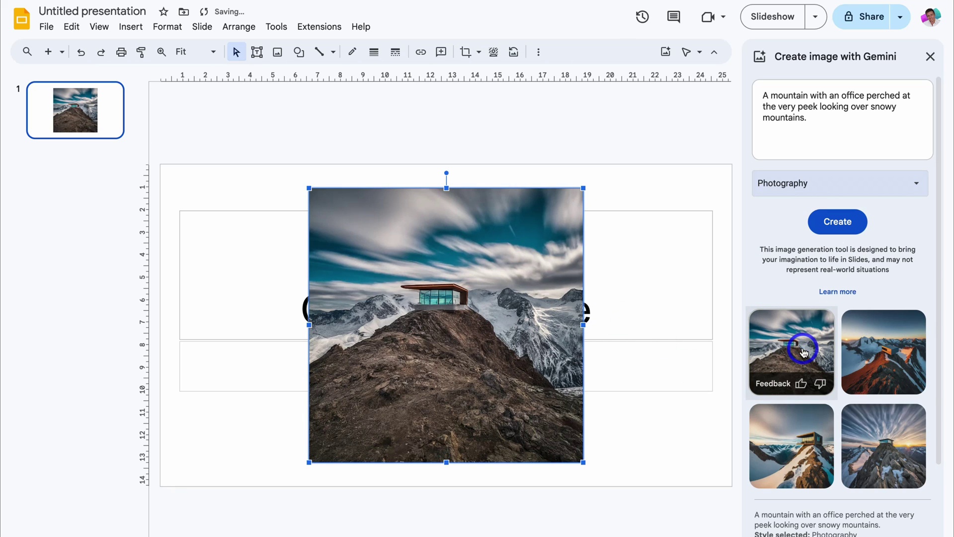
pyautogui.click(879, 446)
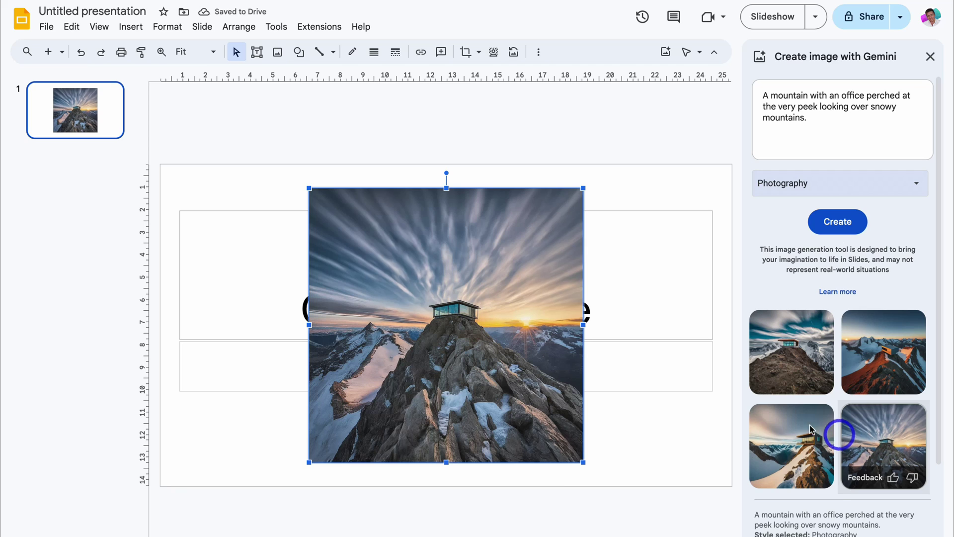
# Shrink the sunburst image and move it to the slide's top left
pyautogui.moveTo(538, 358); pyautogui.dragTo(421, 347)
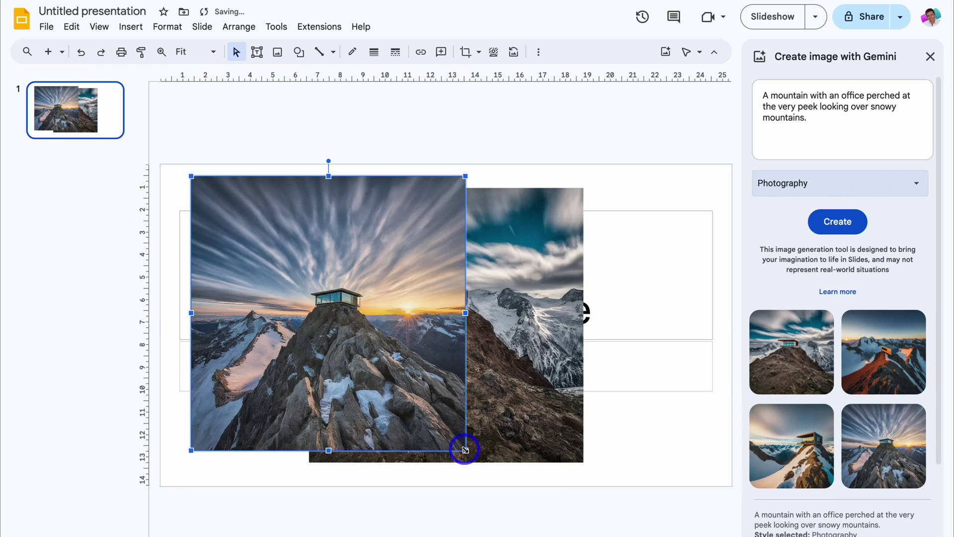
pyautogui.moveTo(465, 450); pyautogui.dragTo(341, 329)
pyautogui.moveTo(330, 283); pyautogui.dragTo(319, 286)
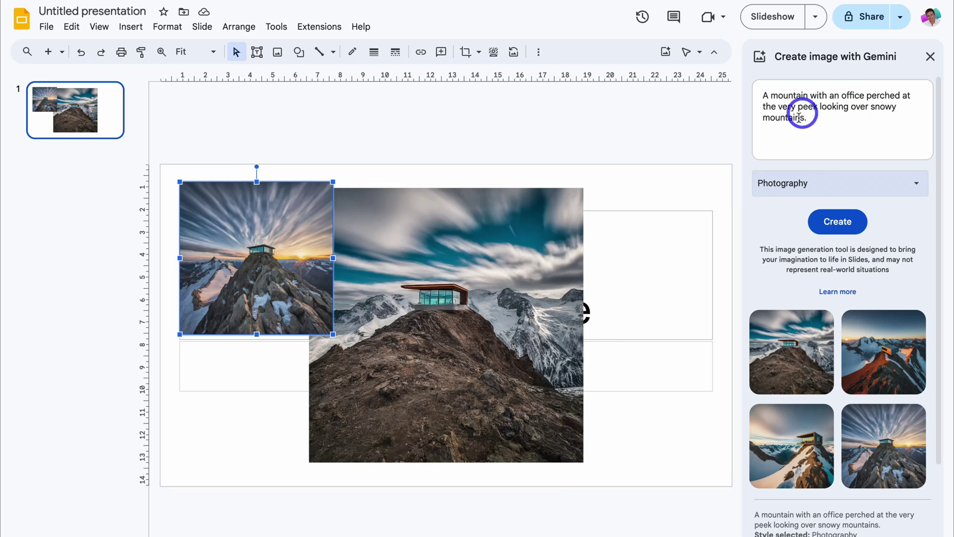
pyautogui.moveTo(833, 119); pyautogui.dragTo(761, 98)
pyautogui.click(826, 118)
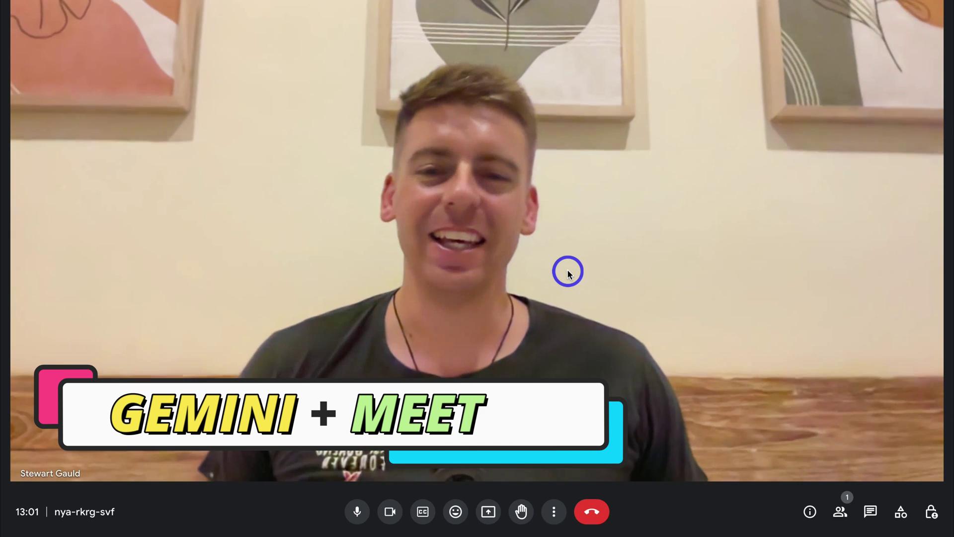
# Create Photography-style background samples for 'a professional office with windows looking out over a park'
pyautogui.moveTo(575, 219)
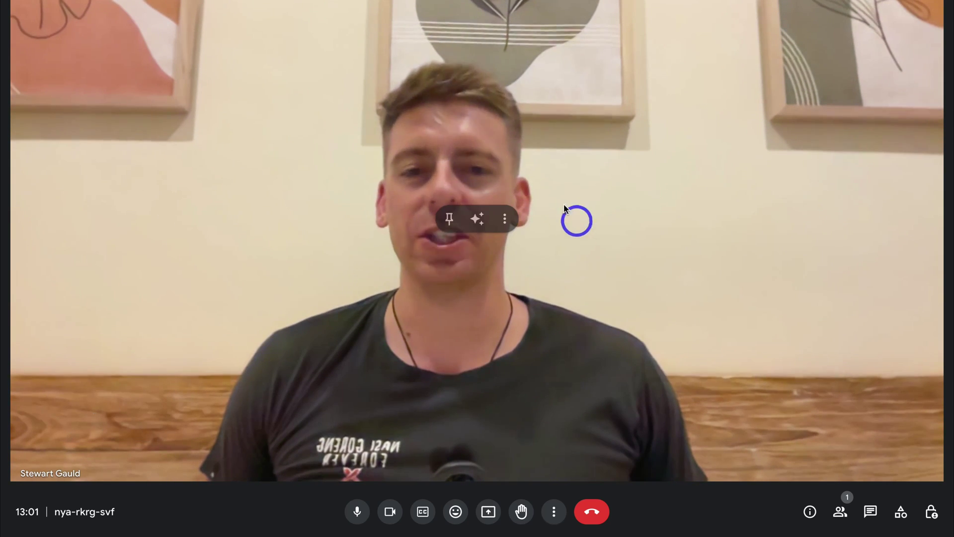
pyautogui.click(478, 219)
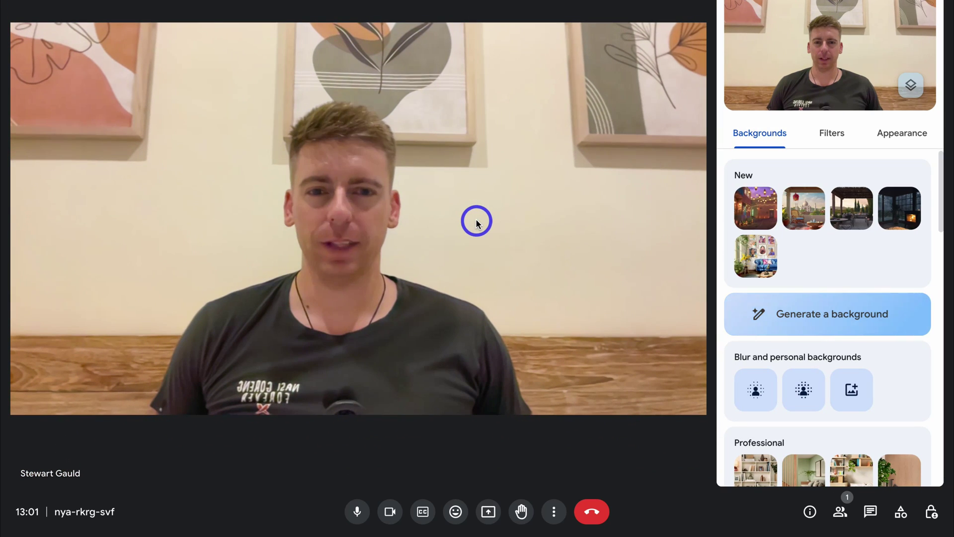
pyautogui.click(852, 315)
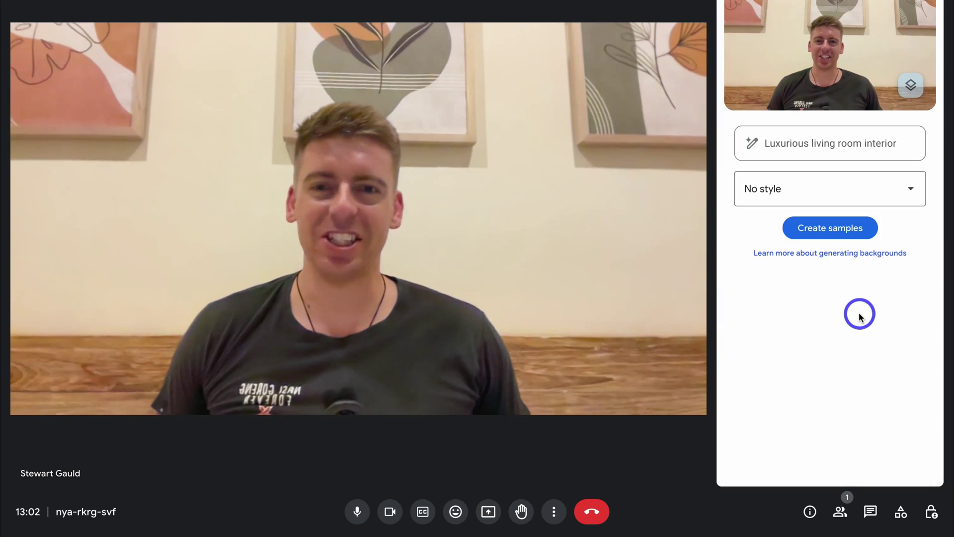
pyautogui.click(798, 144)
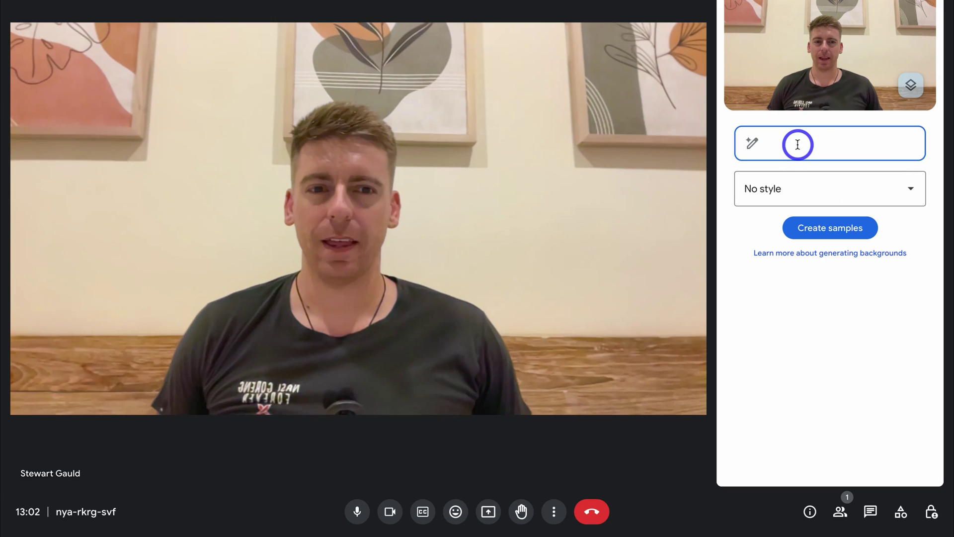
pyautogui.write('a professional office with windows looki')
pyautogui.write('ng out over a park')
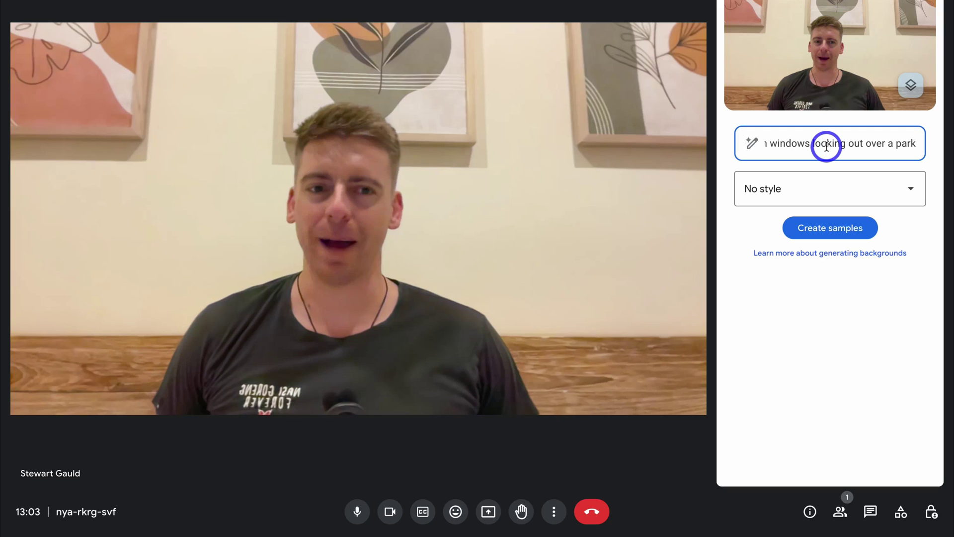
pyautogui.click(824, 188)
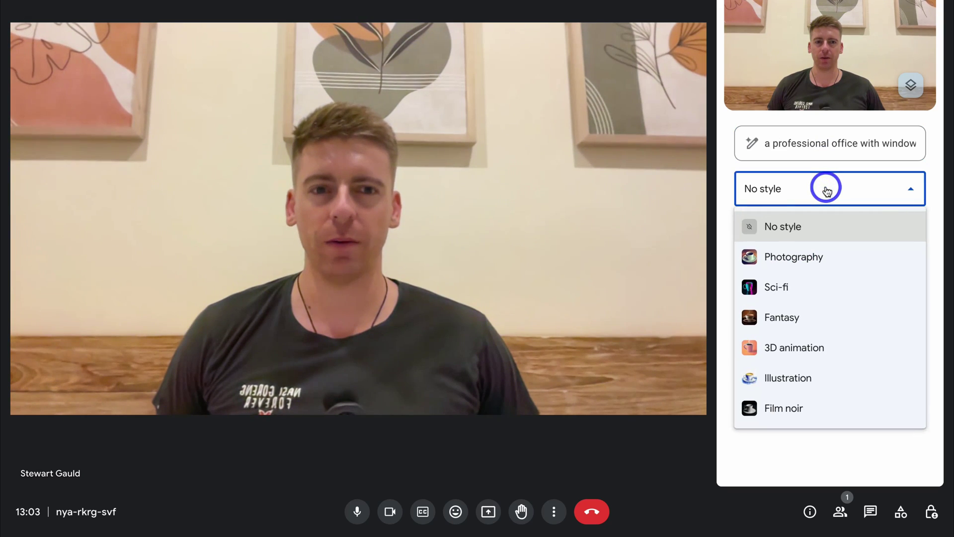
pyautogui.click(837, 259)
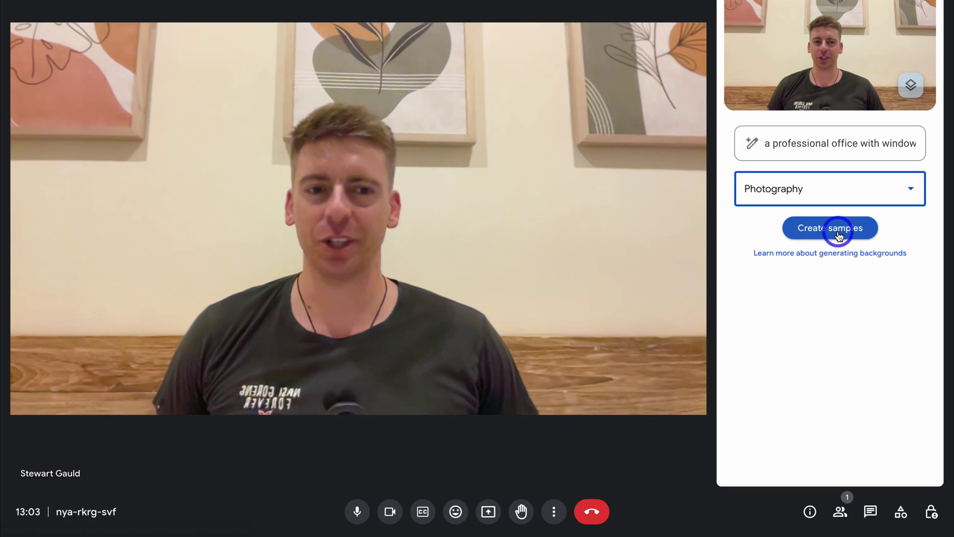
pyautogui.click(838, 230)
# Preview the generated backgrounds, keep the green-park office one, and close the effects panel
pyautogui.click(786, 318)
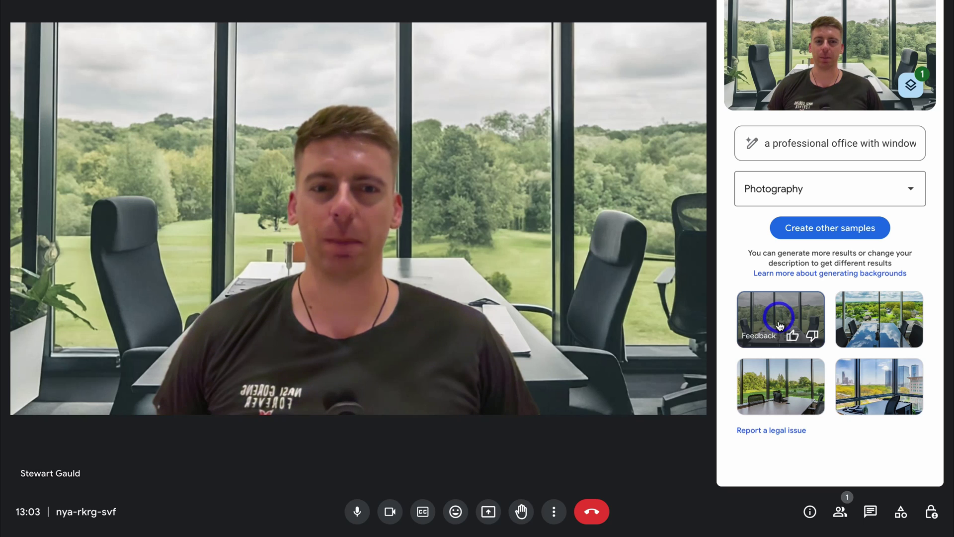
pyautogui.click(877, 313)
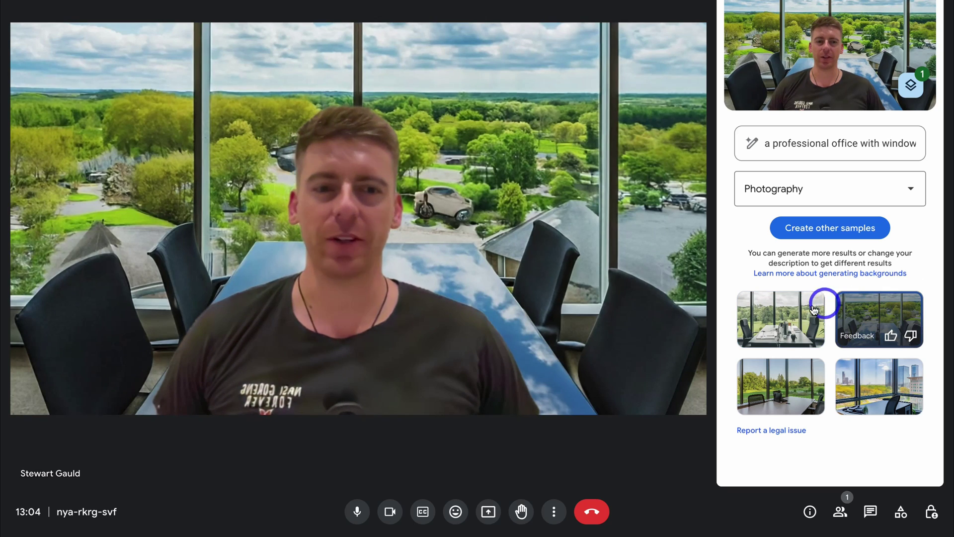
pyautogui.click(772, 382)
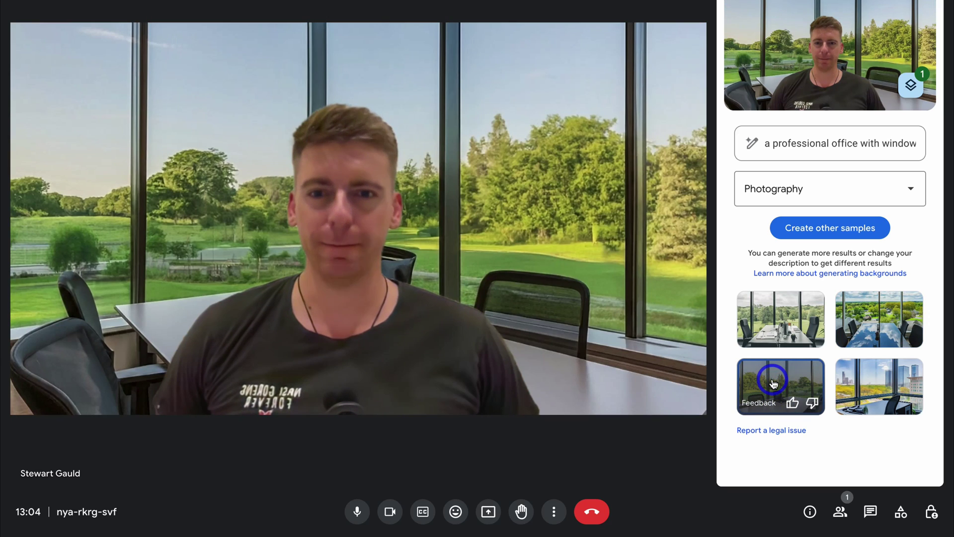
pyautogui.click(873, 380)
pyautogui.click(795, 380)
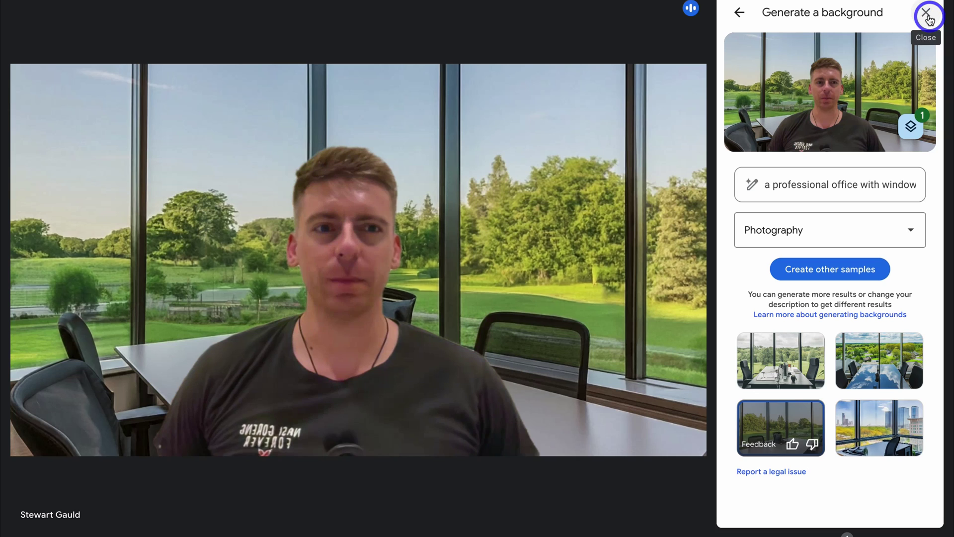
pyautogui.click(929, 16)
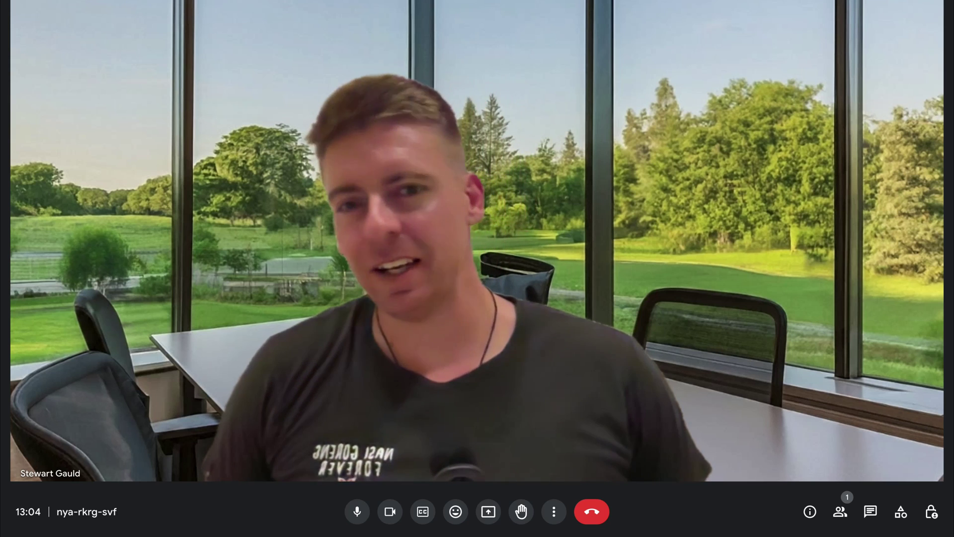
pyautogui.moveTo(794, 100)
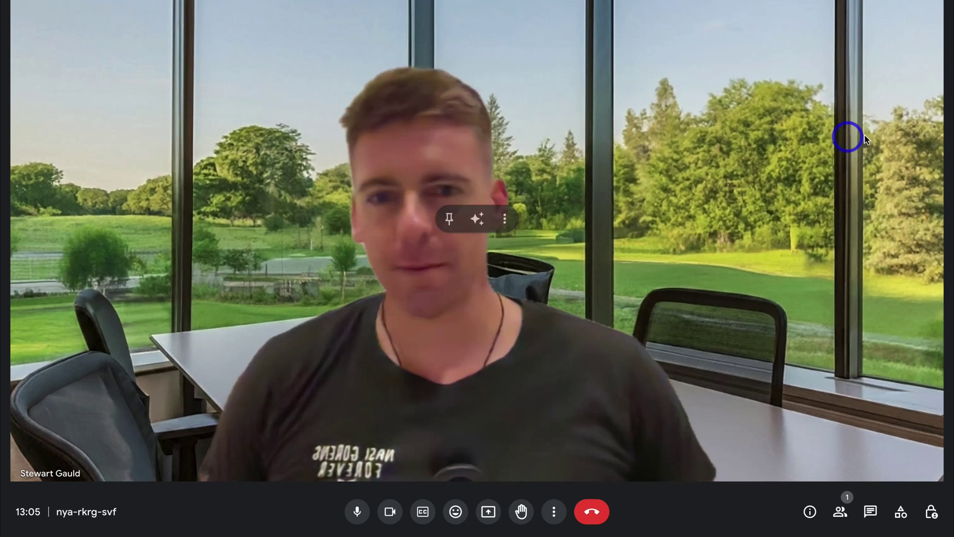